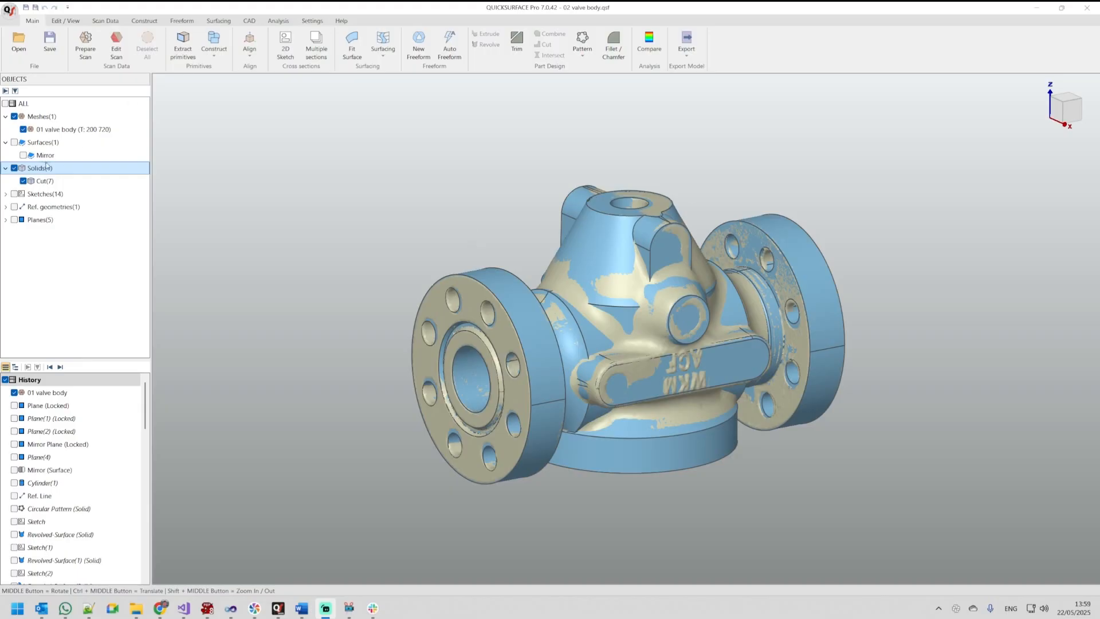
- Toggle the visibility of the solid and the mesh, and inspect the deviation map comparing the scan with the CAD model
click(14, 168)
click(14, 168)
click(13, 116)
click(15, 117)
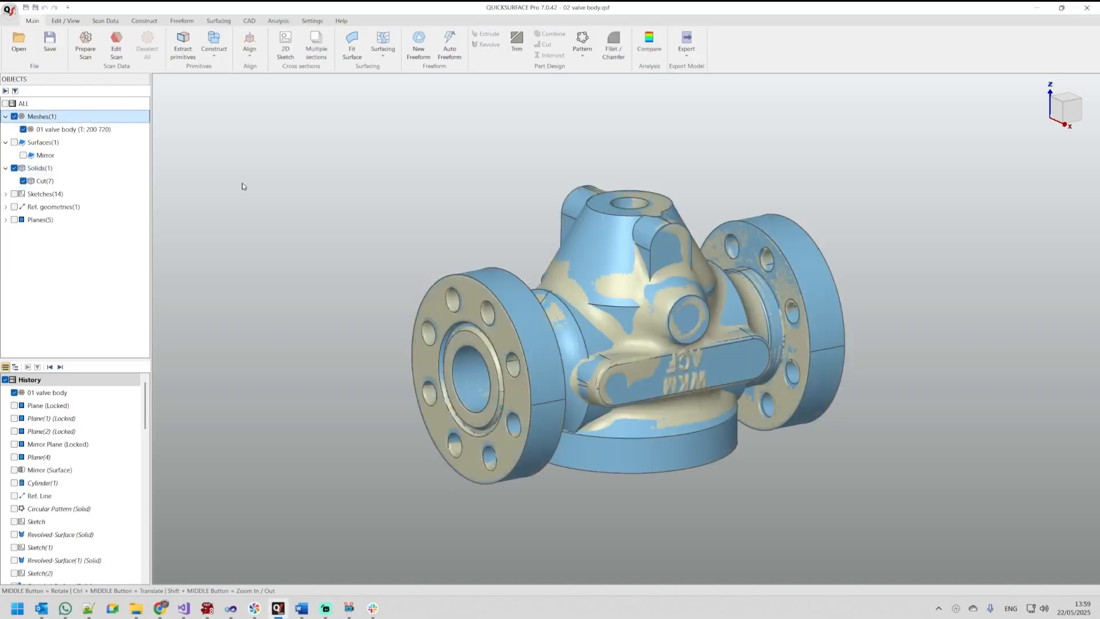
click(650, 44)
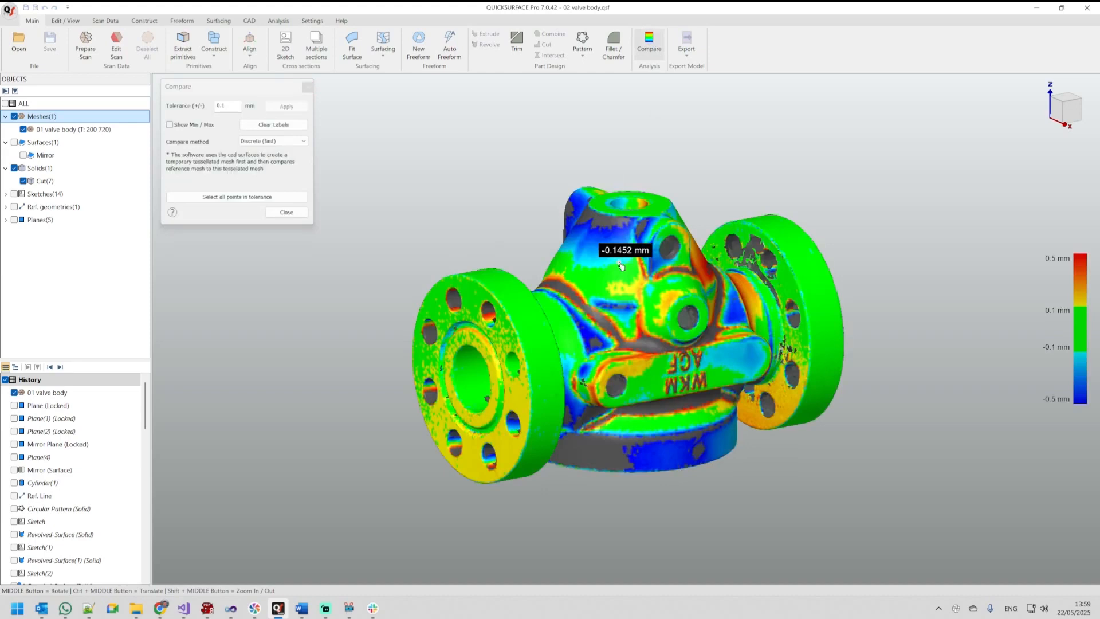
click(290, 212)
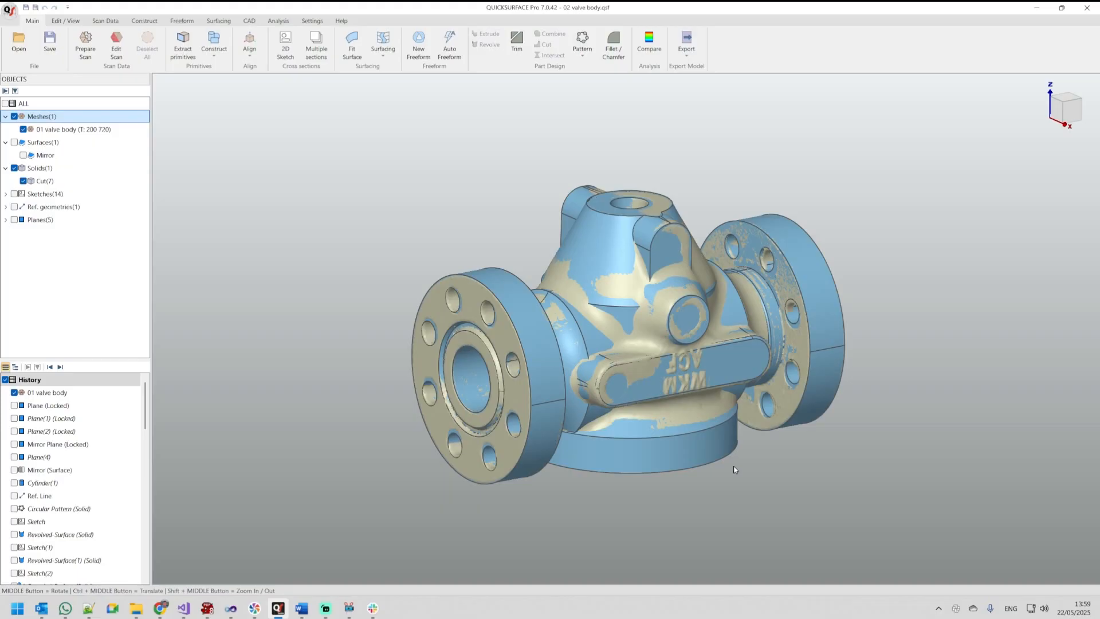
- Close the open valve body project and start a new empty project
click(8, 16)
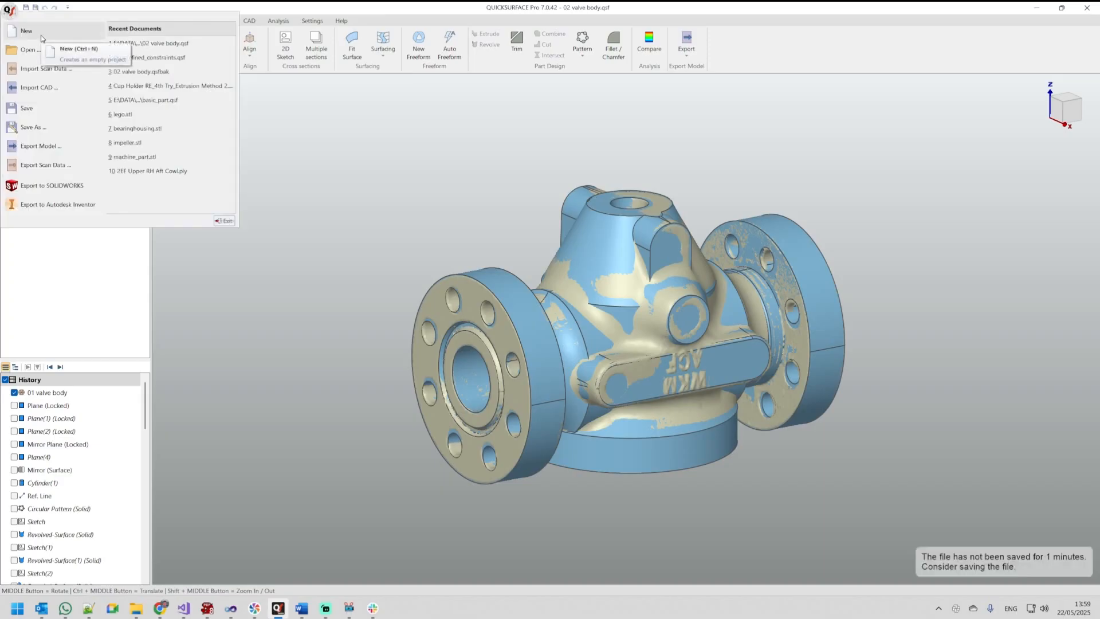
click(43, 45)
click(552, 326)
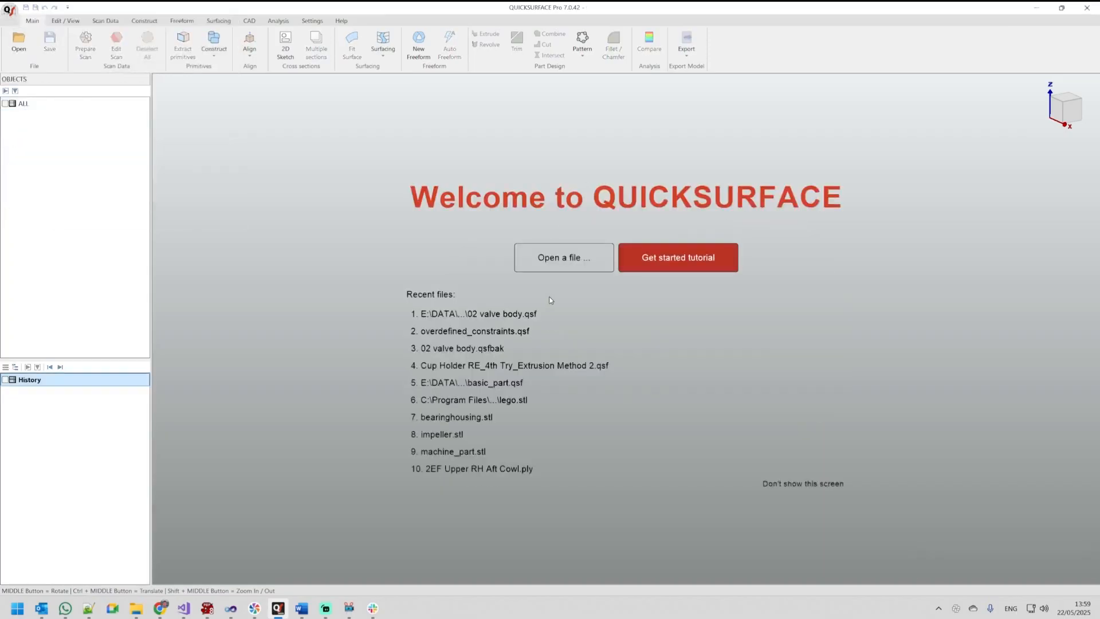
- Import the CAD file valve body.stp into the empty project
click(9, 13)
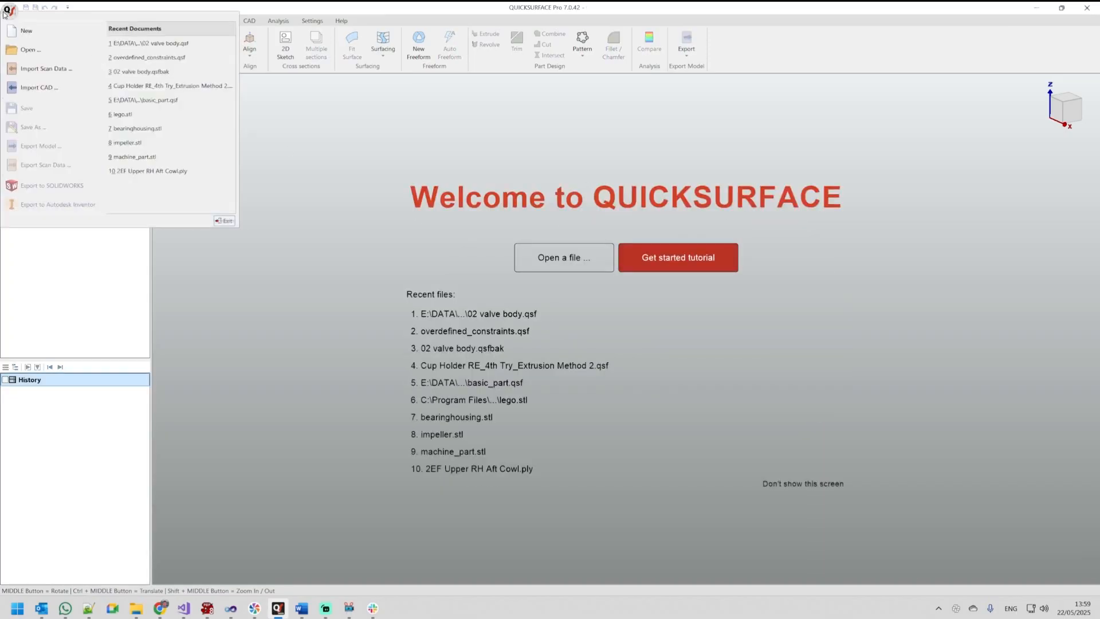
click(31, 90)
double_click(609, 242)
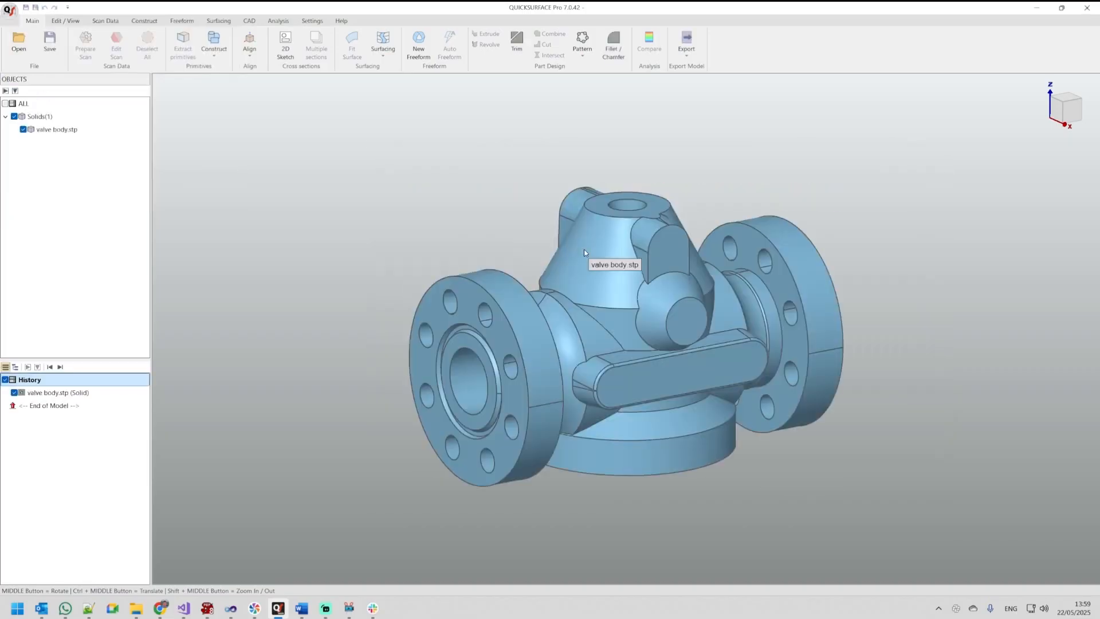
mouse_move(713, 184)
middle_down()
mouse_move(706, 302)
mouse_move(717, 187)
mouse_move(705, 170)
middle_up()
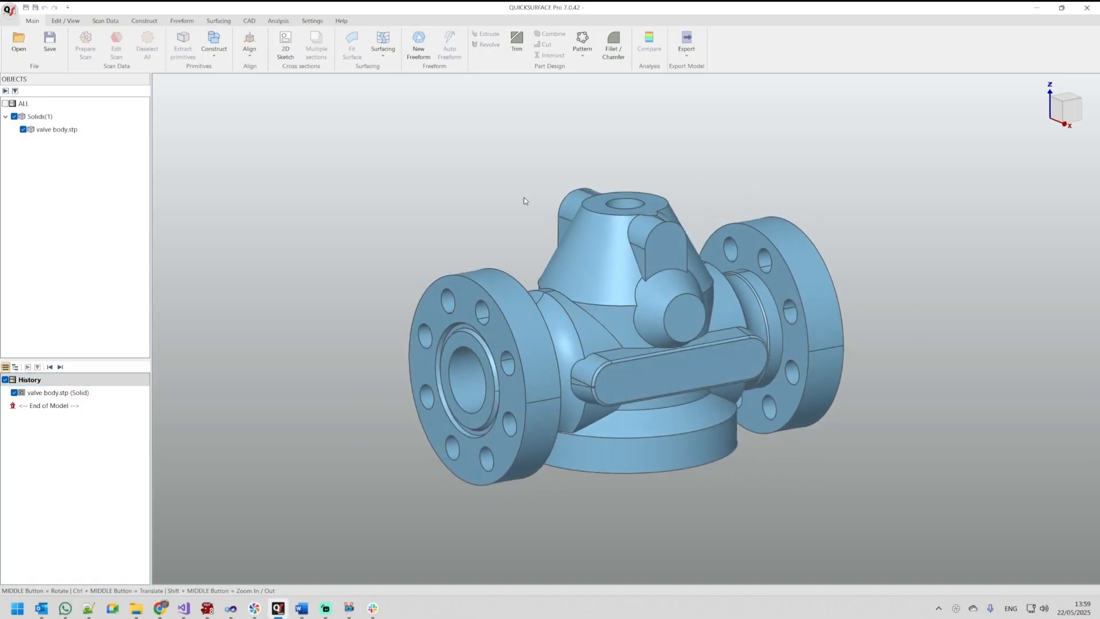
- Import the scan file valve.stl with millimetres as the model units
click(9, 11)
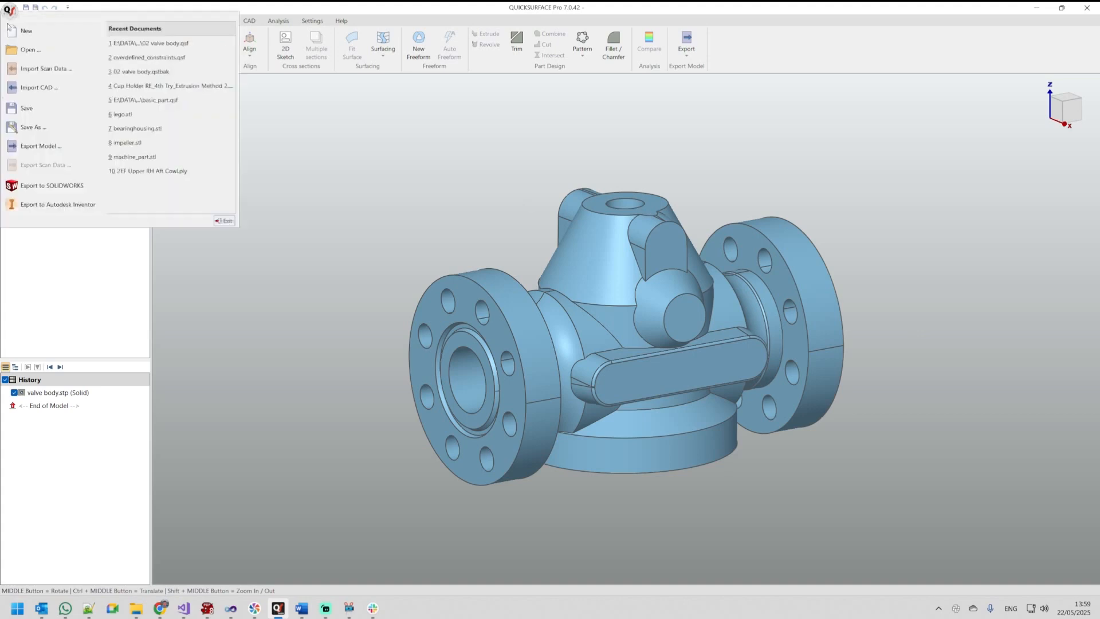
click(40, 69)
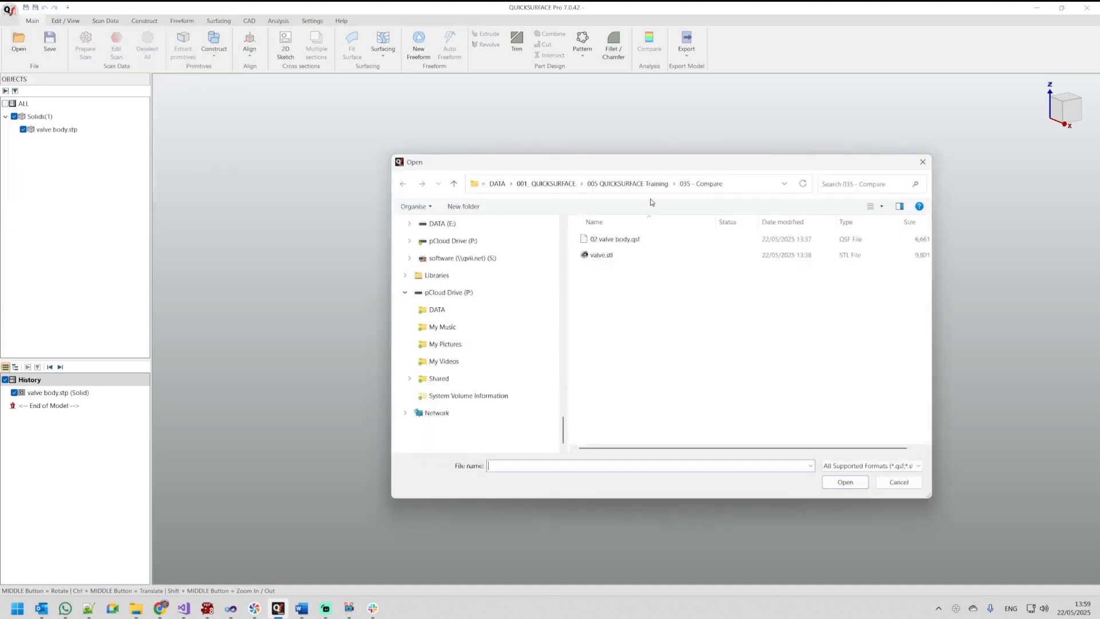
double_click(598, 255)
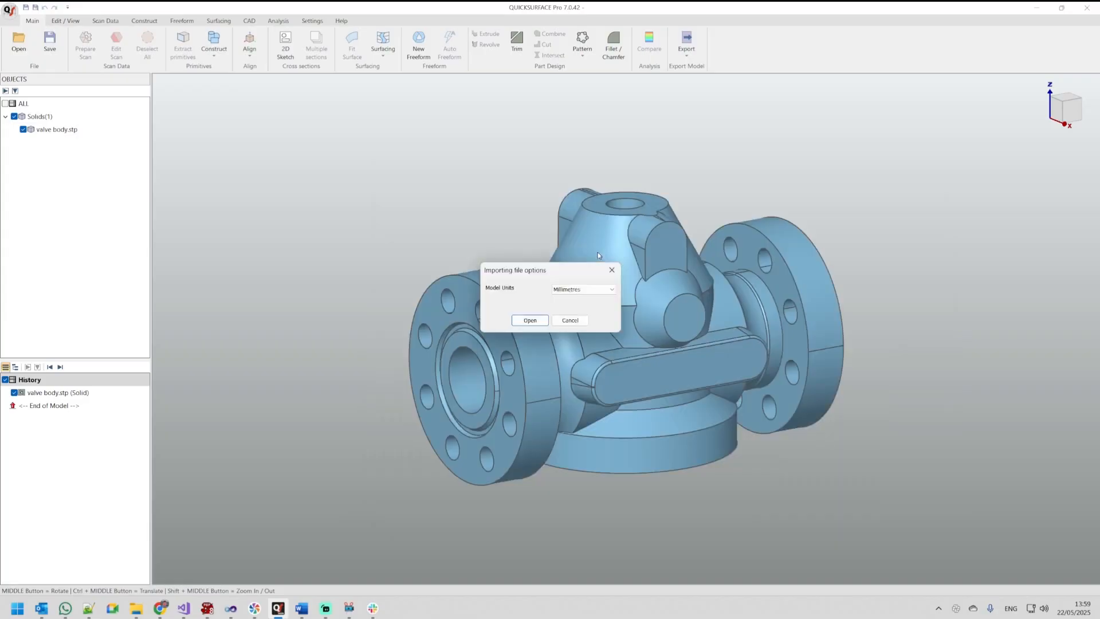
click(536, 321)
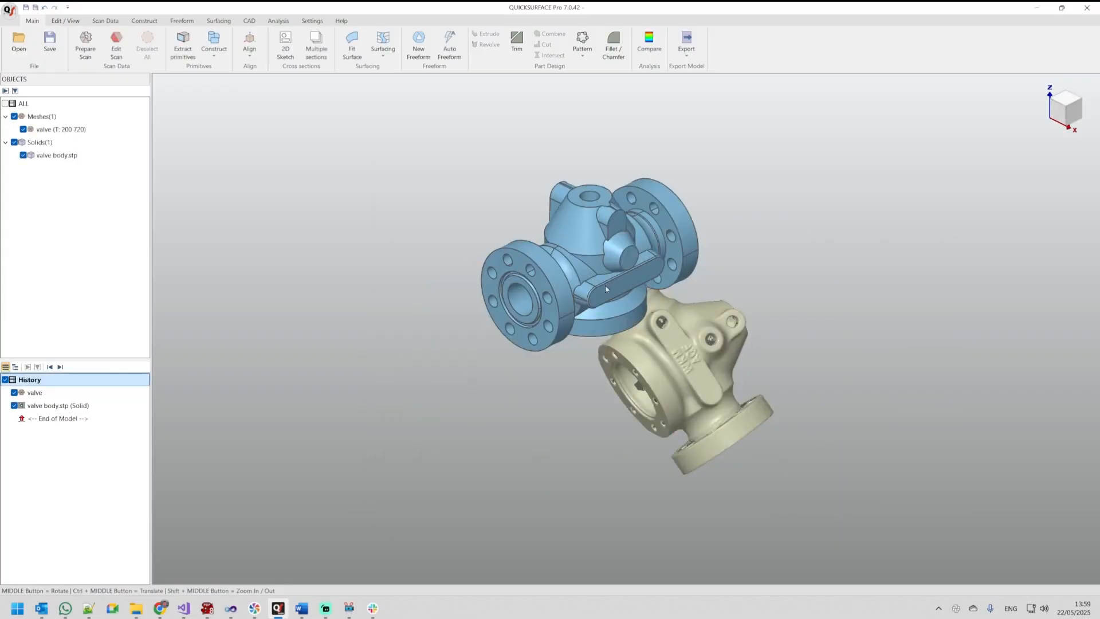
- Start an interactive alignment of the valve mesh and move it beside the CAD solid, turning it roughly upright
scroll(653, 264, up, 2)
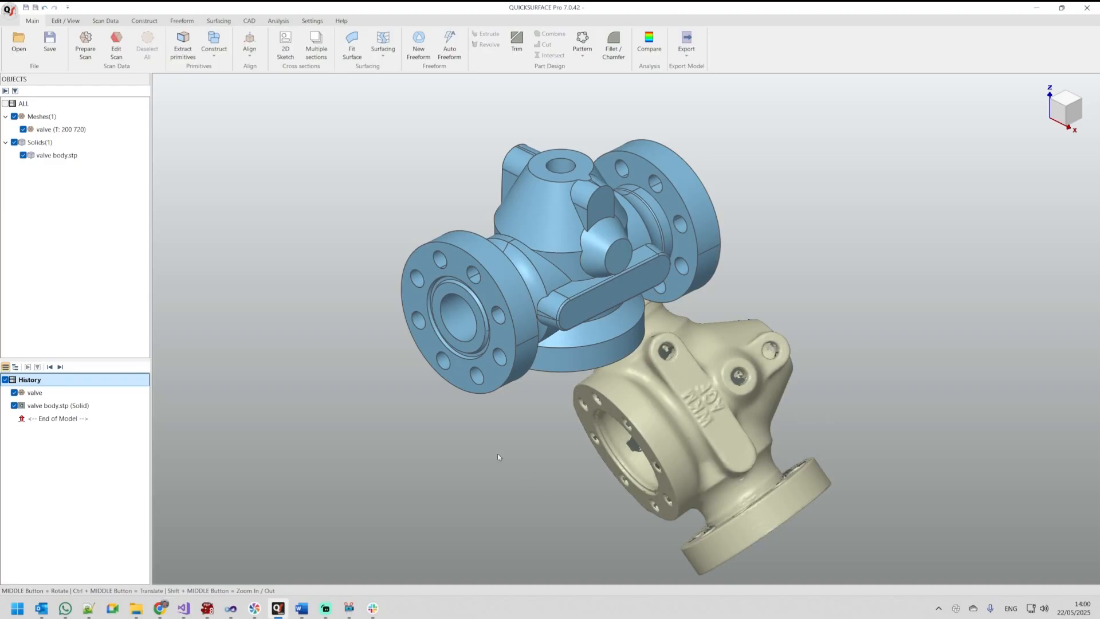
middle_drag(453, 439, 329, 354)
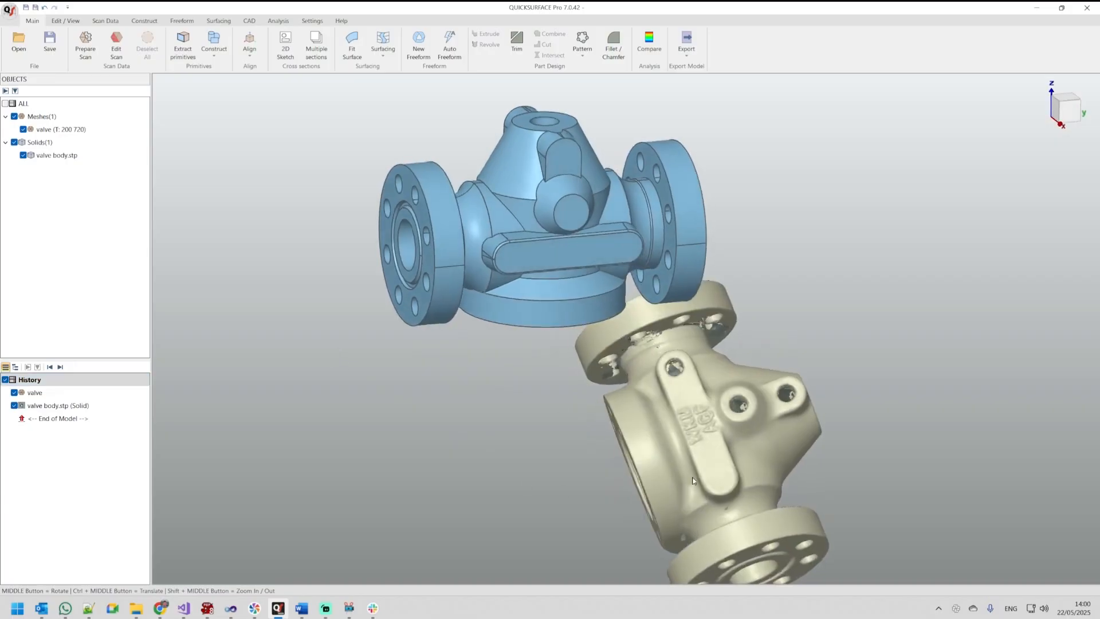
click(251, 51)
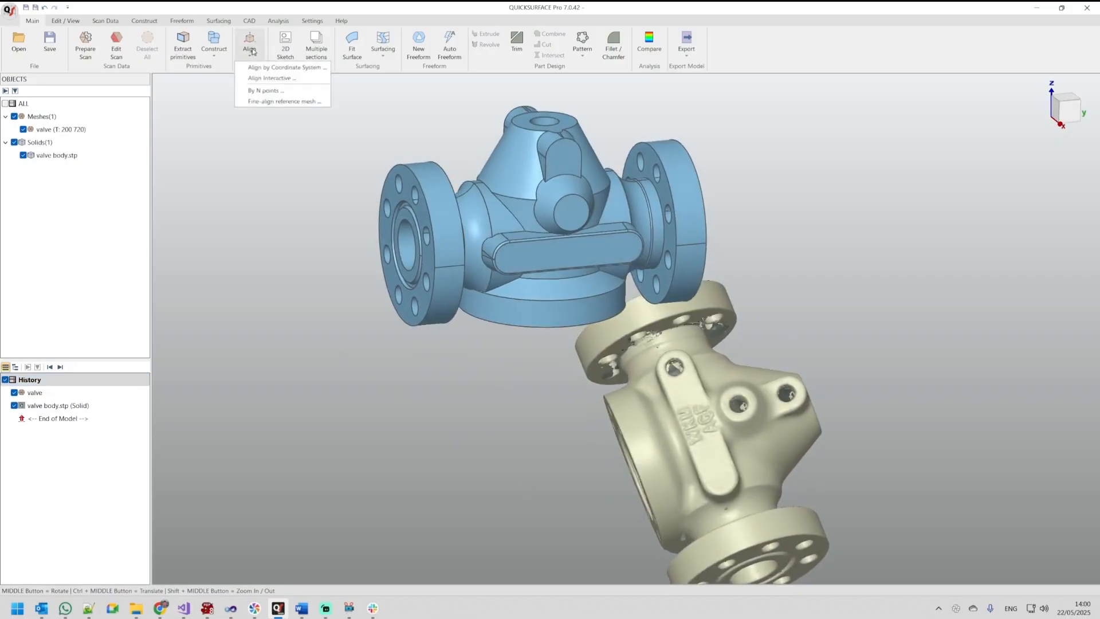
click(268, 79)
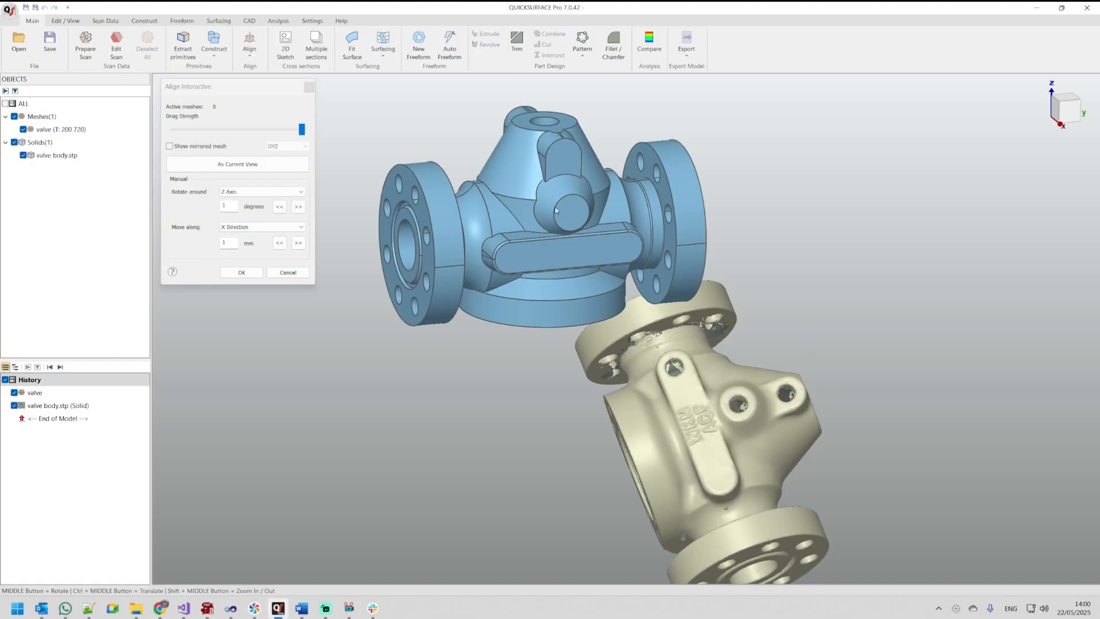
click(754, 391)
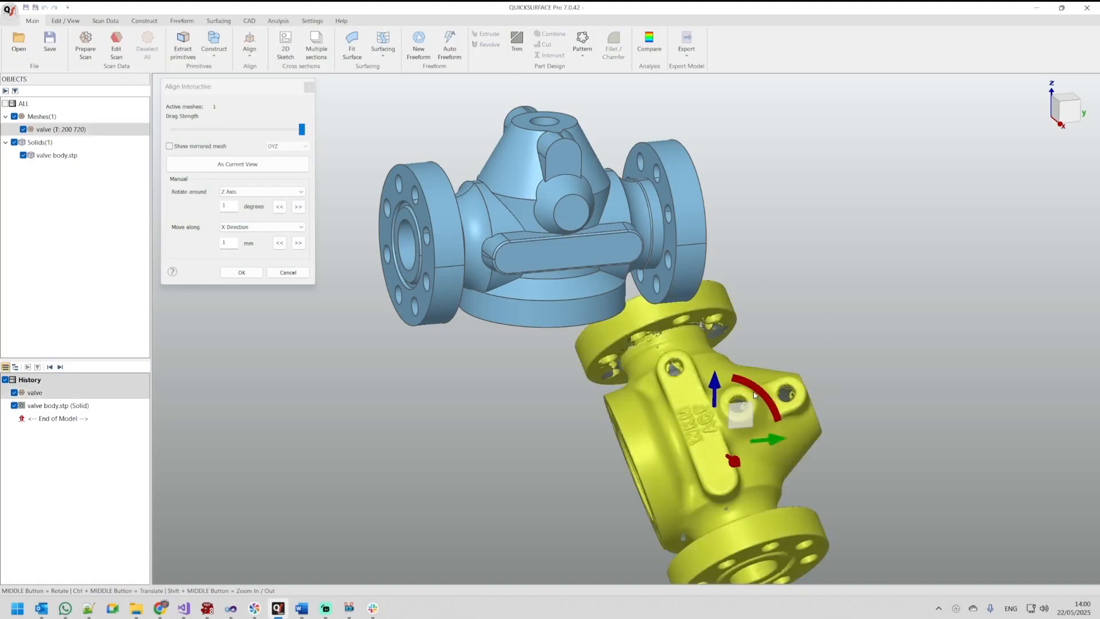
drag(739, 408, 719, 206)
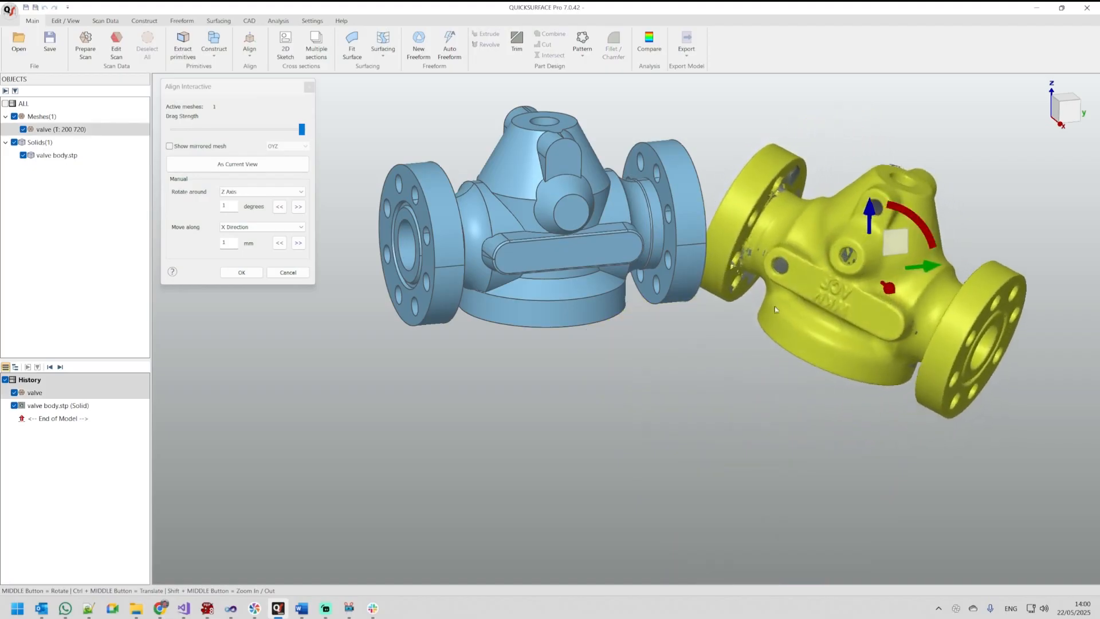
- Rotate the valve mesh until its orientation roughly matches the CAD solid, and apply the interactive alignment
middle_drag(776, 310, 695, 361)
drag(911, 277, 1047, 164)
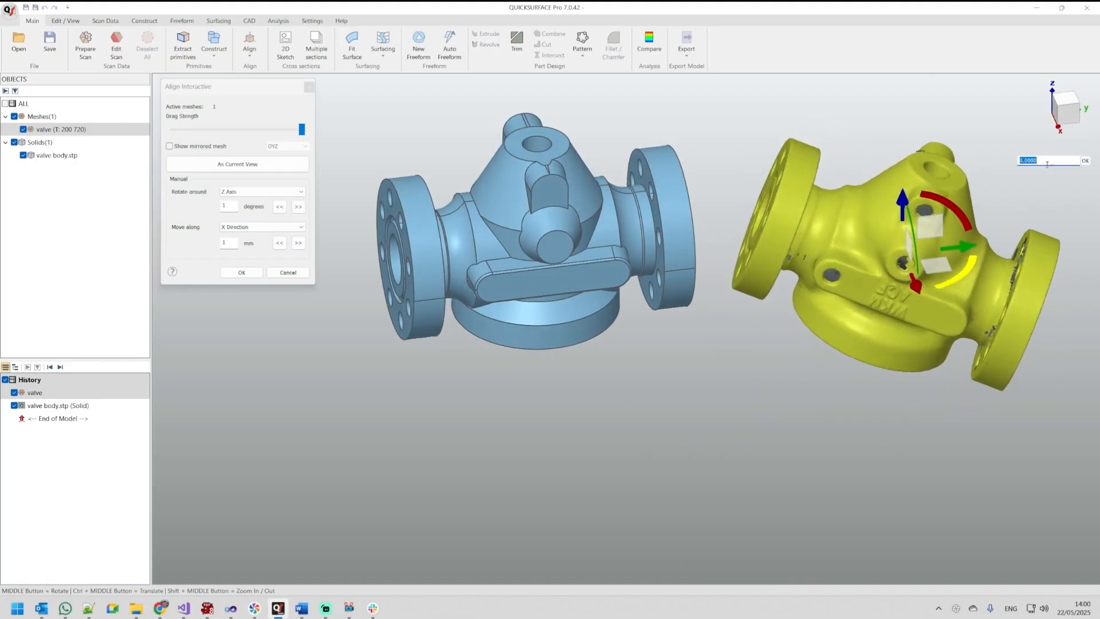
drag(962, 281, 909, 193)
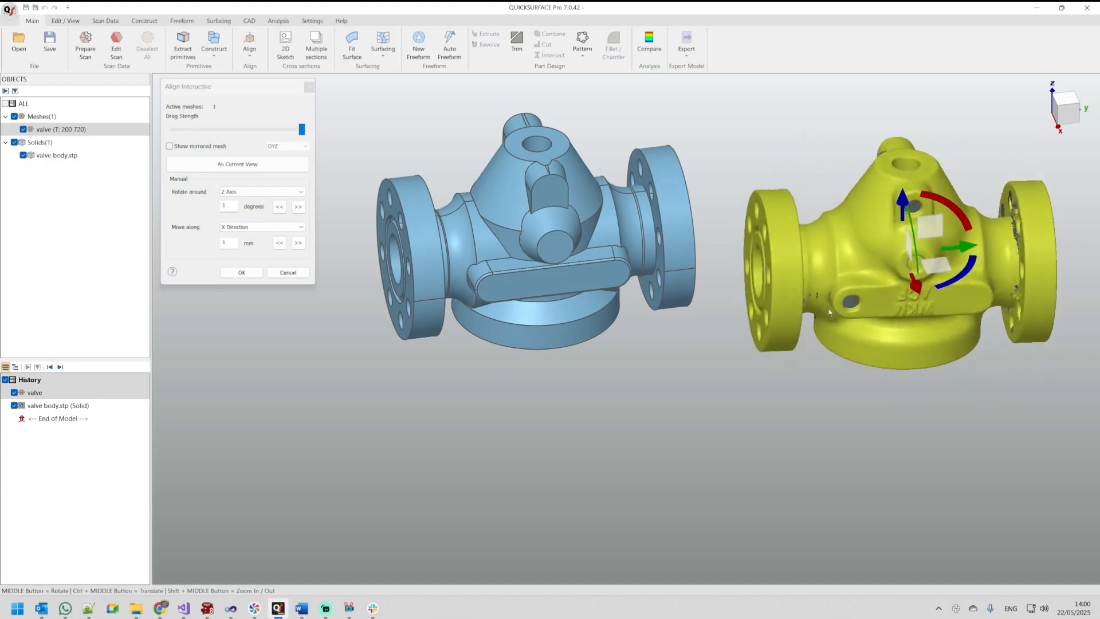
middle_drag(778, 422, 784, 381)
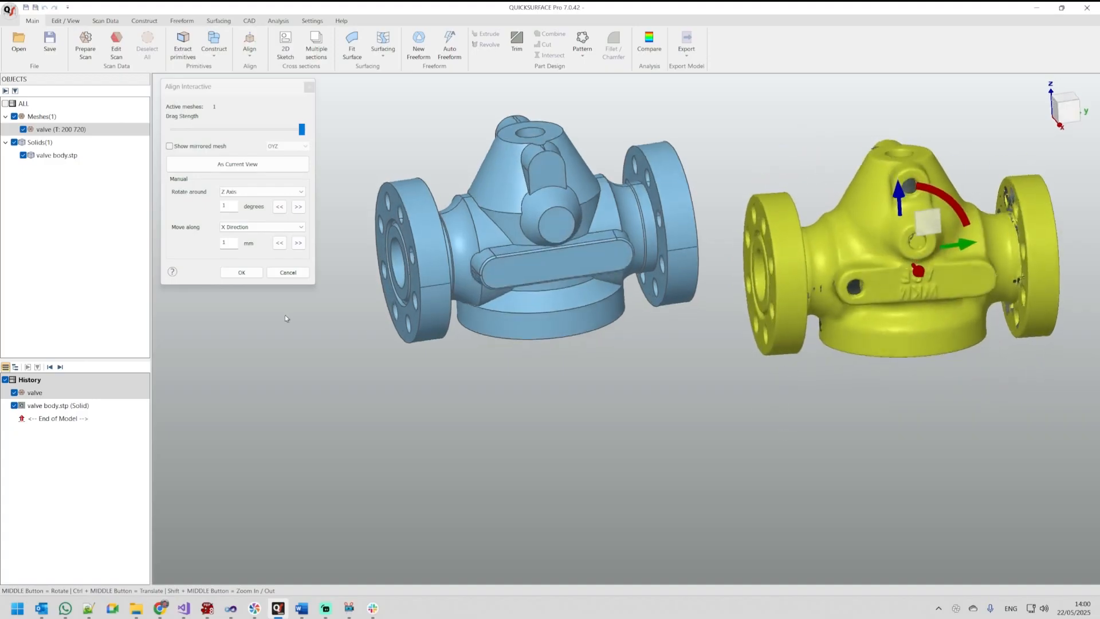
click(241, 273)
- Start an N-points alignment and place matching point pairs 1 and 2 beside the side bosses on the mesh and solid
middle_drag(796, 459, 637, 468)
ctrl+middle_drag(710, 409, 636, 404)
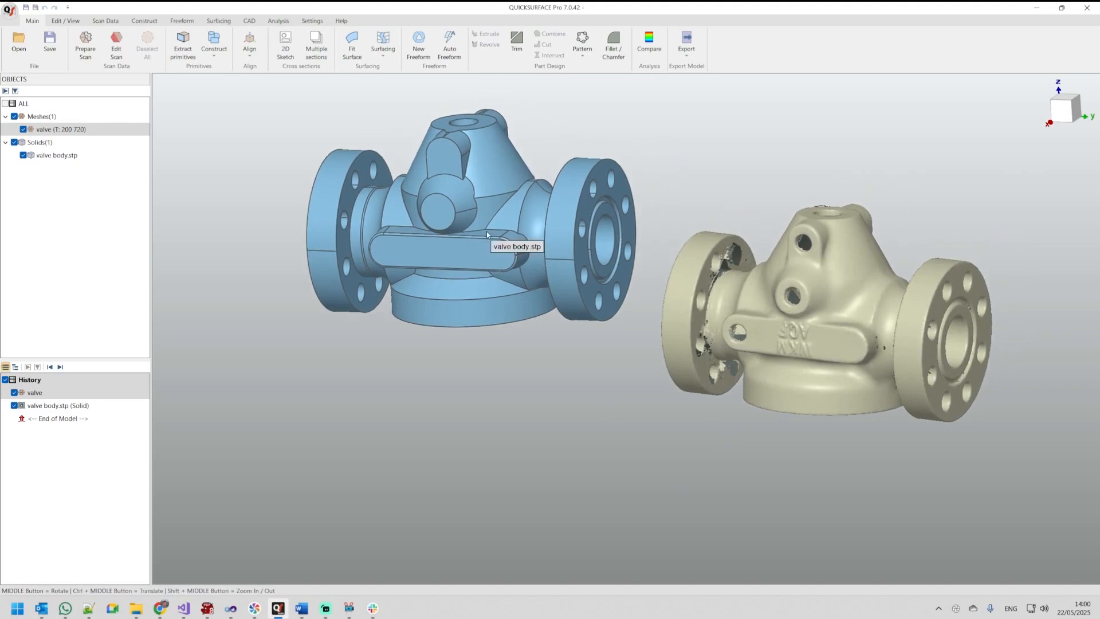
click(249, 50)
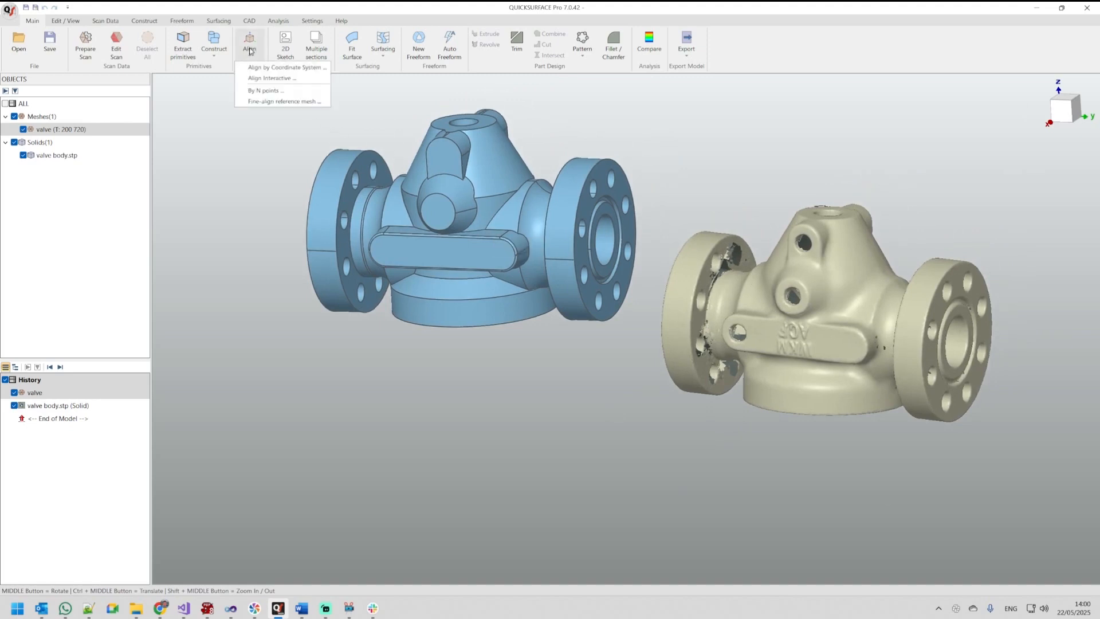
click(262, 92)
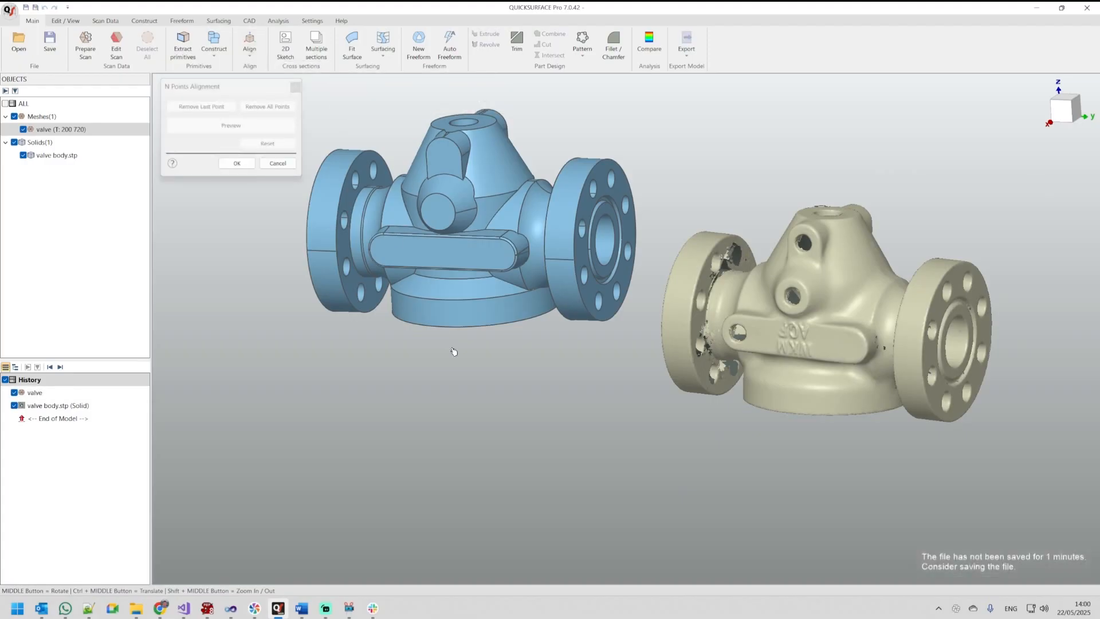
click(821, 264)
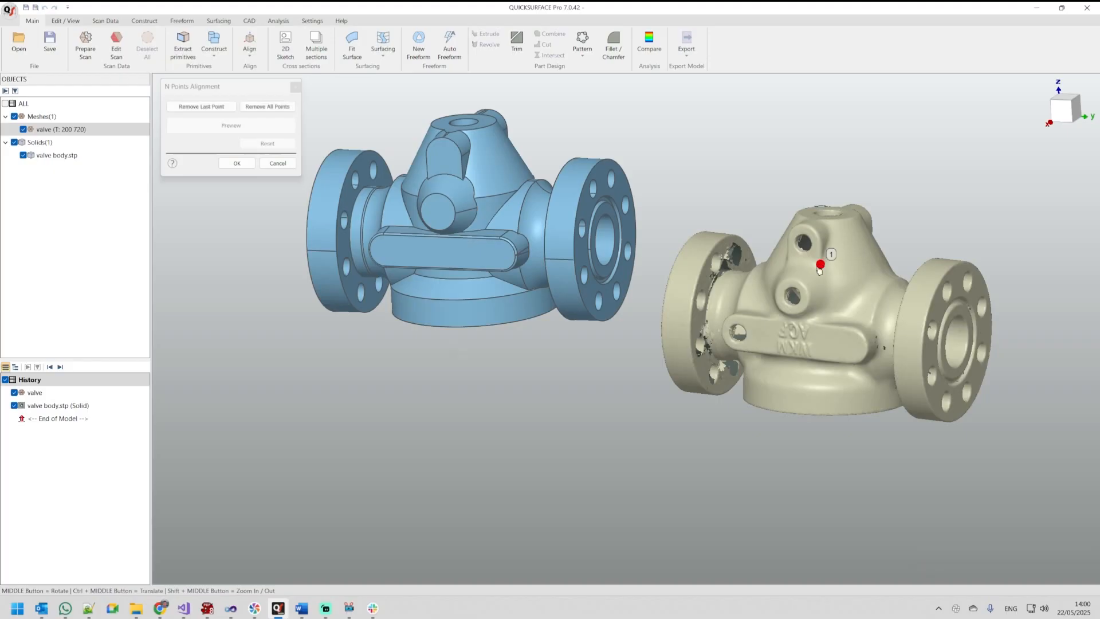
click(465, 178)
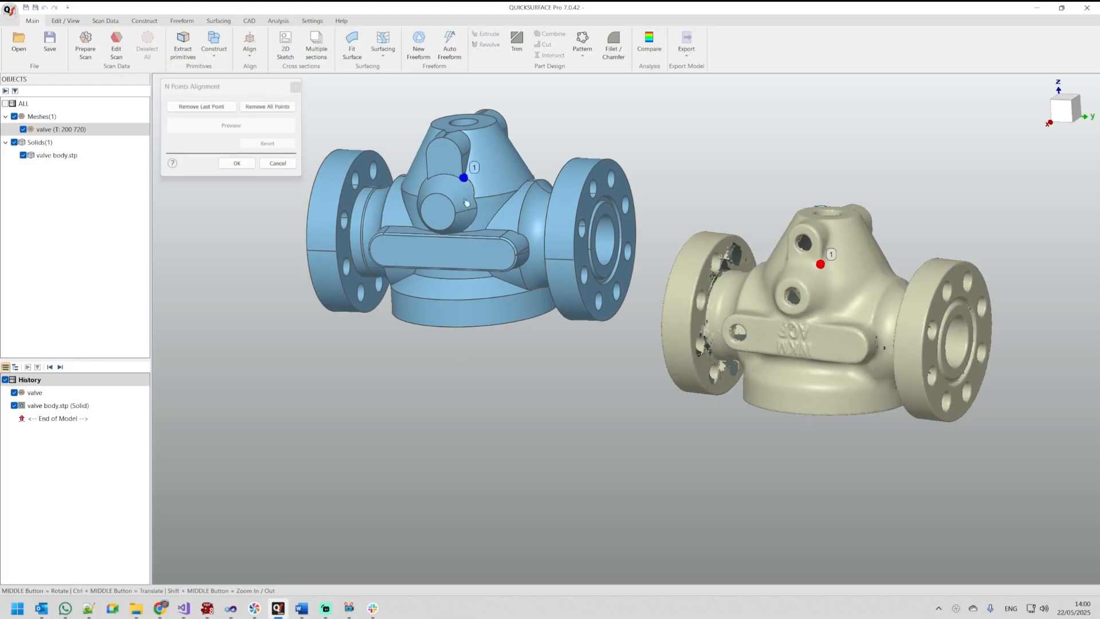
click(844, 317)
click(490, 231)
- Add matching point pairs 3 to 5 on the neck near the flange, beside the opposite lug, and near the far side pad
middle_drag(418, 364, 649, 503)
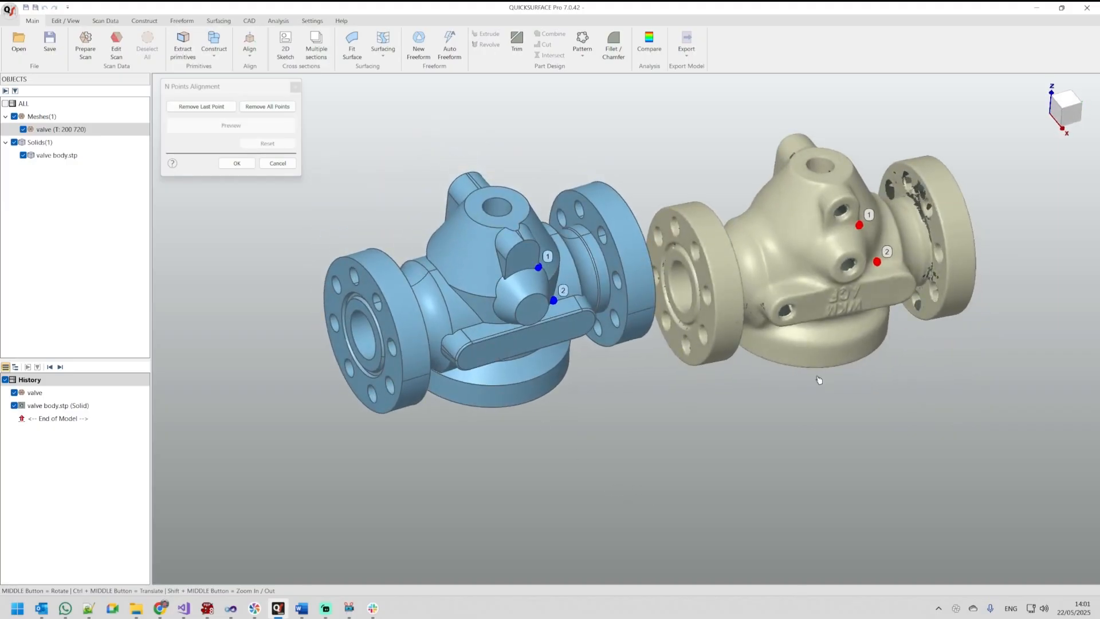
click(770, 285)
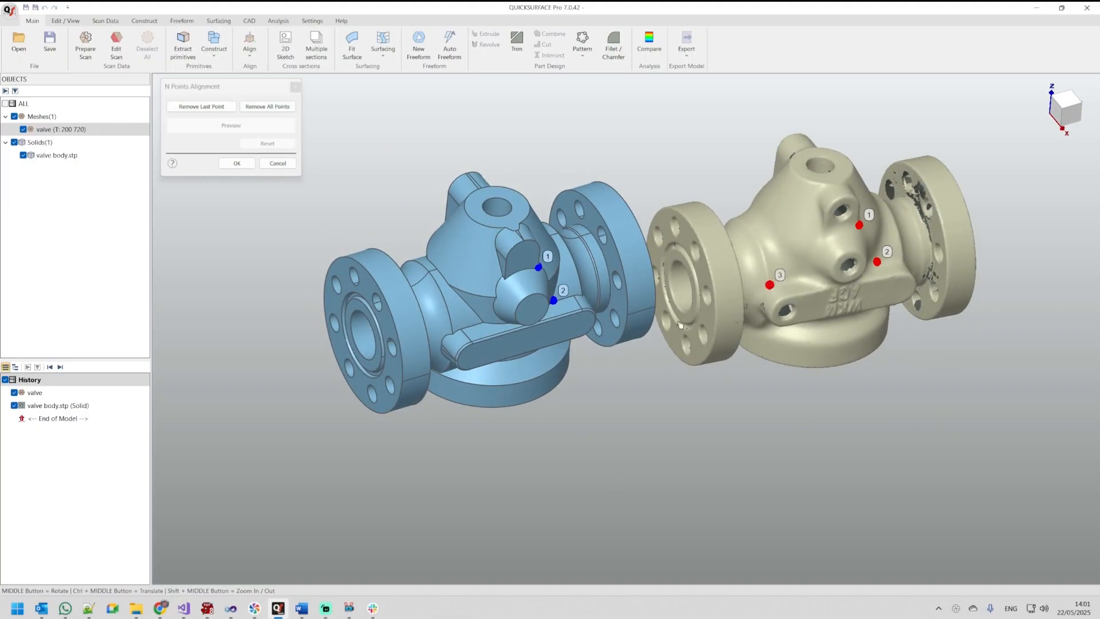
click(453, 335)
middle_drag(682, 184, 879, 358)
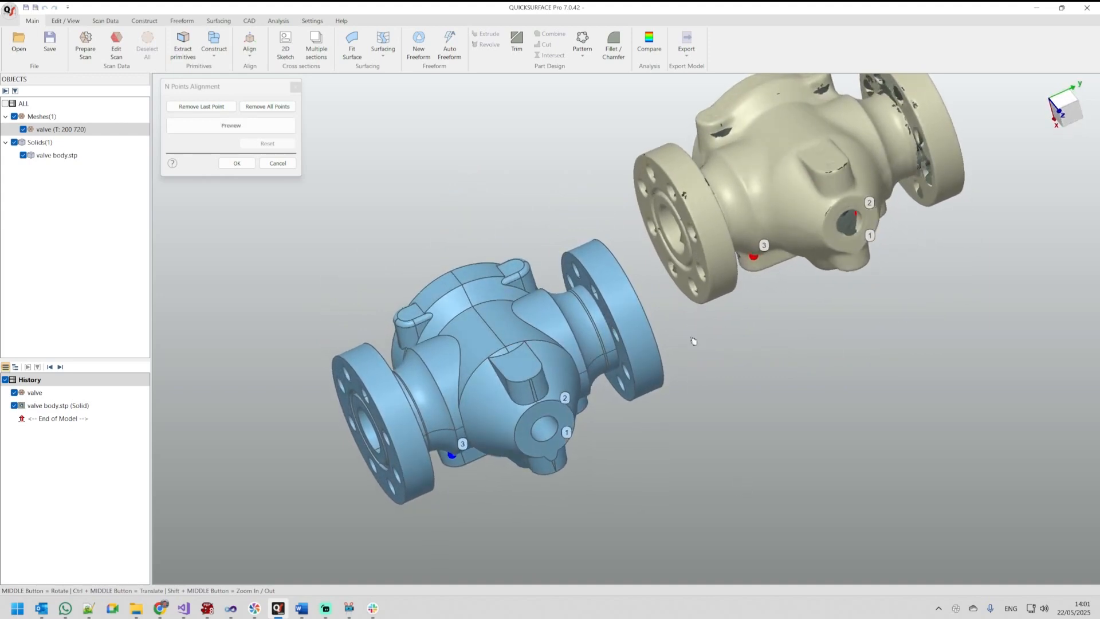
click(489, 358)
click(799, 158)
middle_drag(822, 260, 817, 352)
click(522, 274)
click(872, 140)
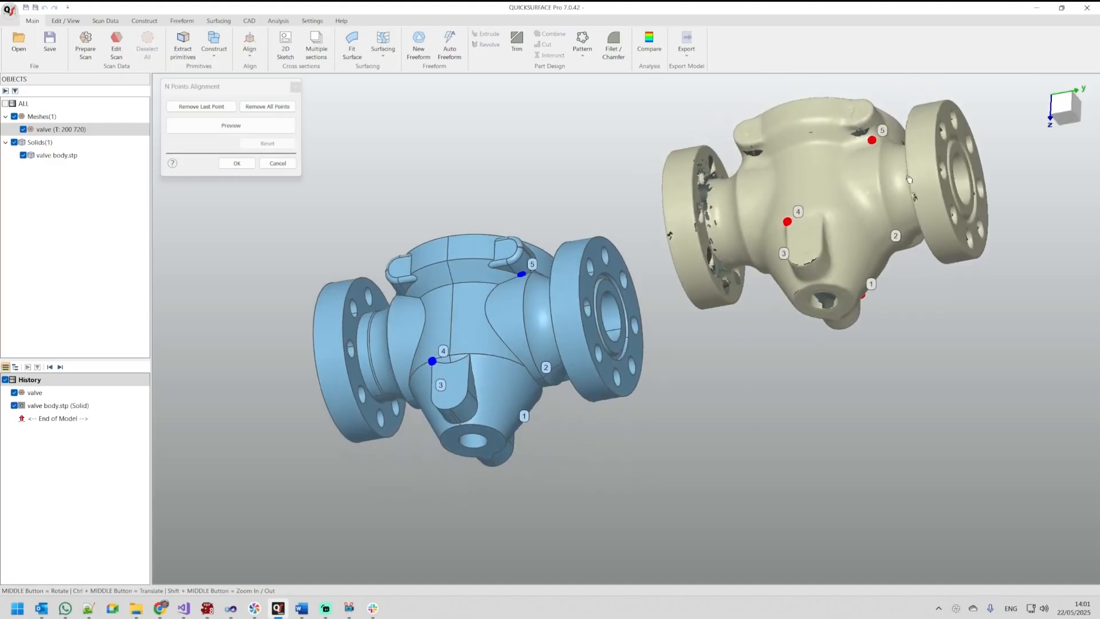
- Preview the five-pair N-points alignment of the valve mesh and apply it
middle_drag(774, 389, 648, 371)
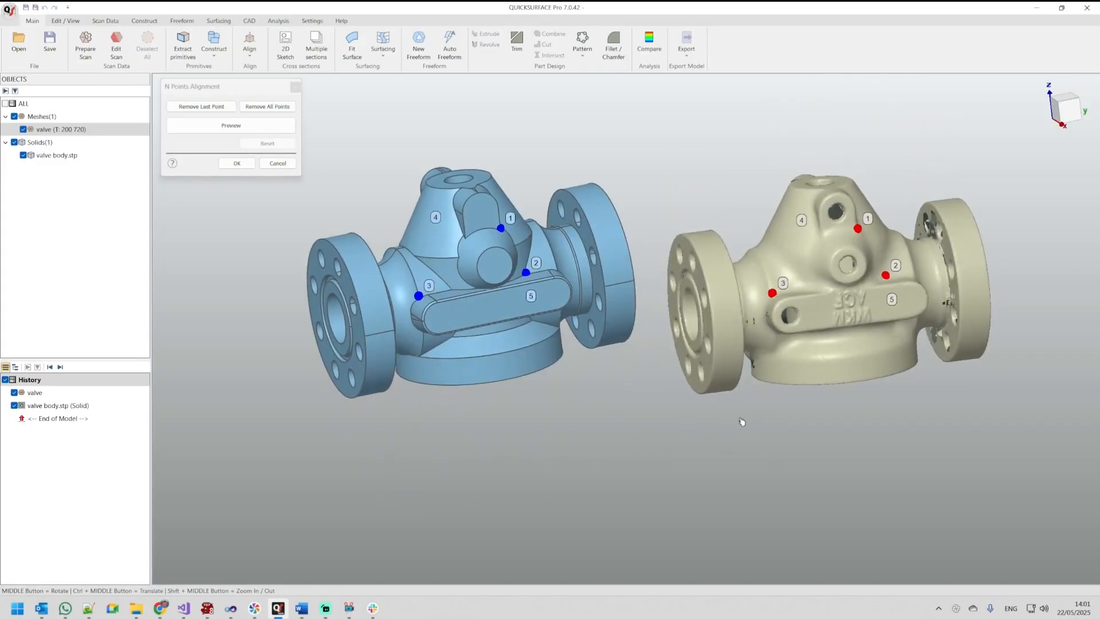
click(250, 127)
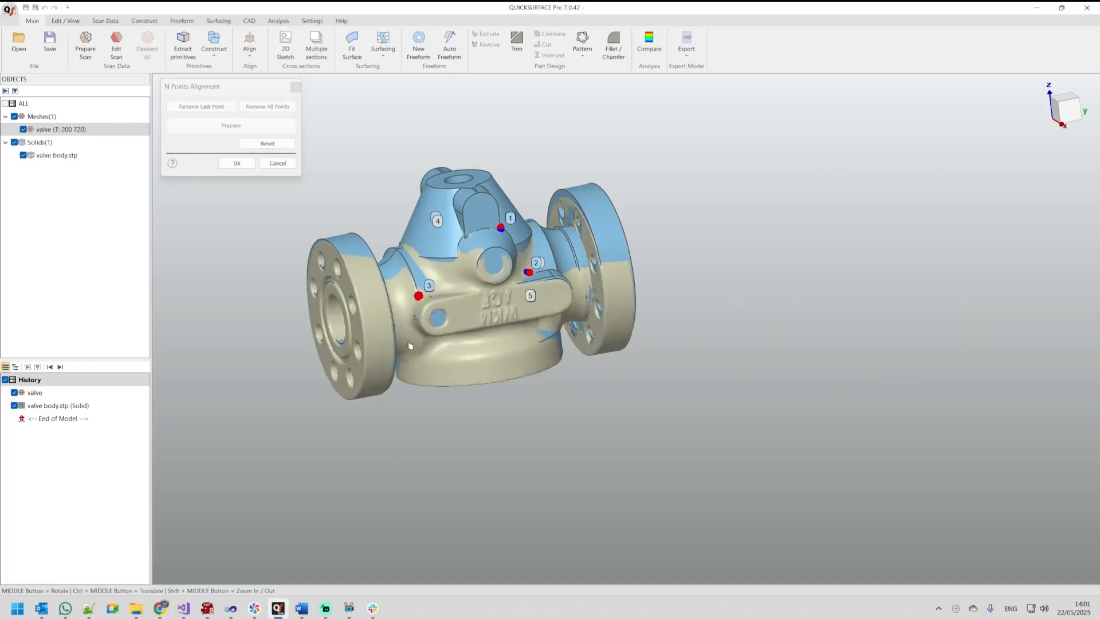
click(237, 164)
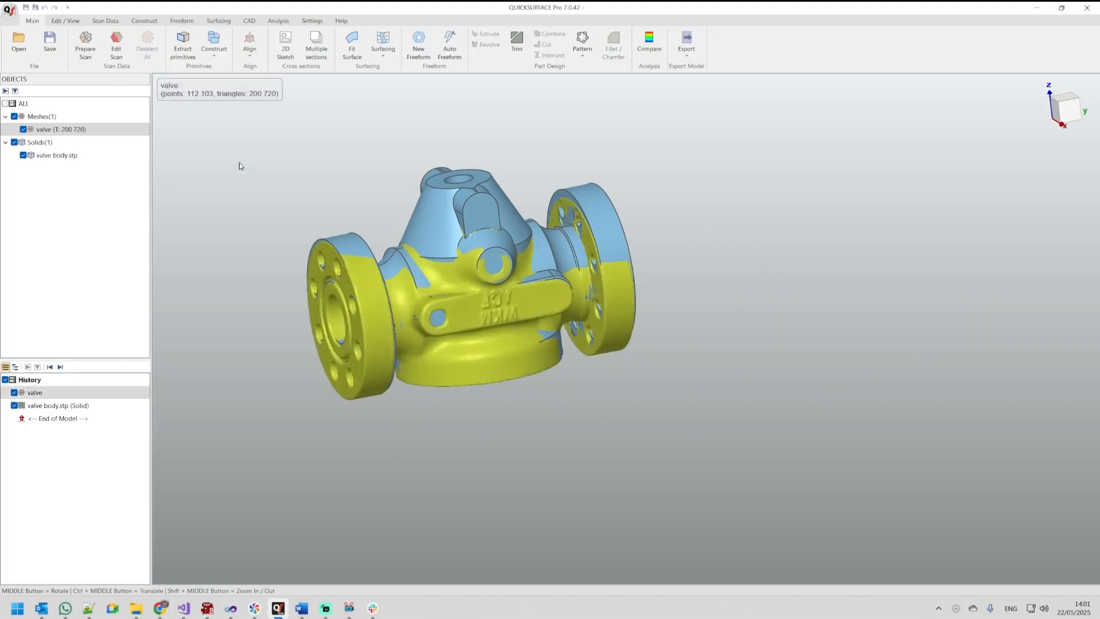
- Nudge the valve mesh closer to the CAD solid with an interactive alignment, checking from several sides, and apply it
click(1073, 117)
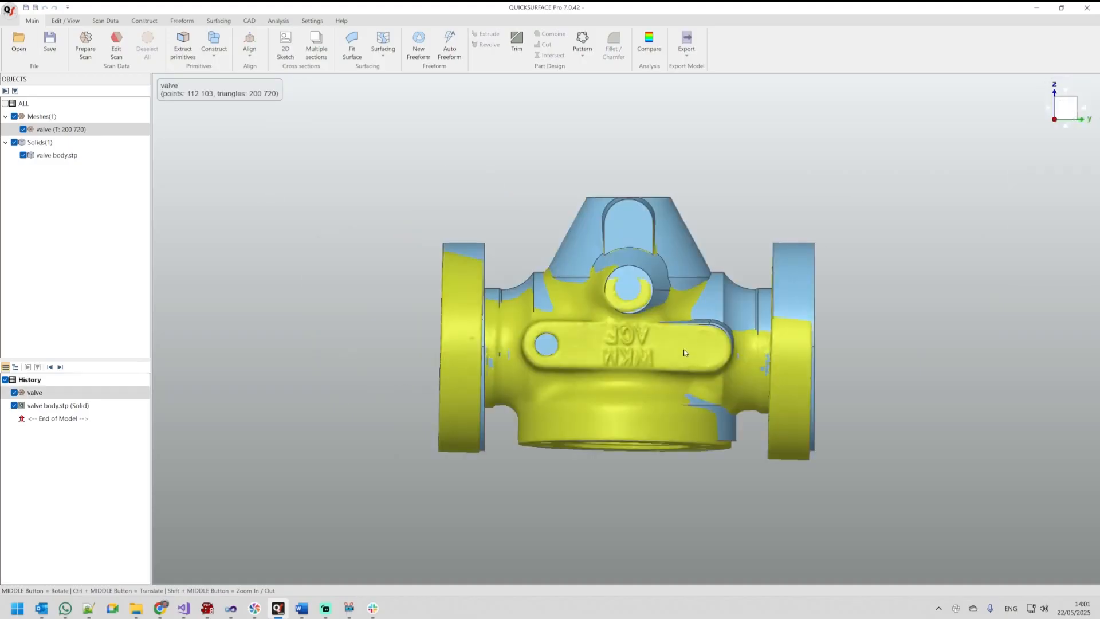
click(249, 44)
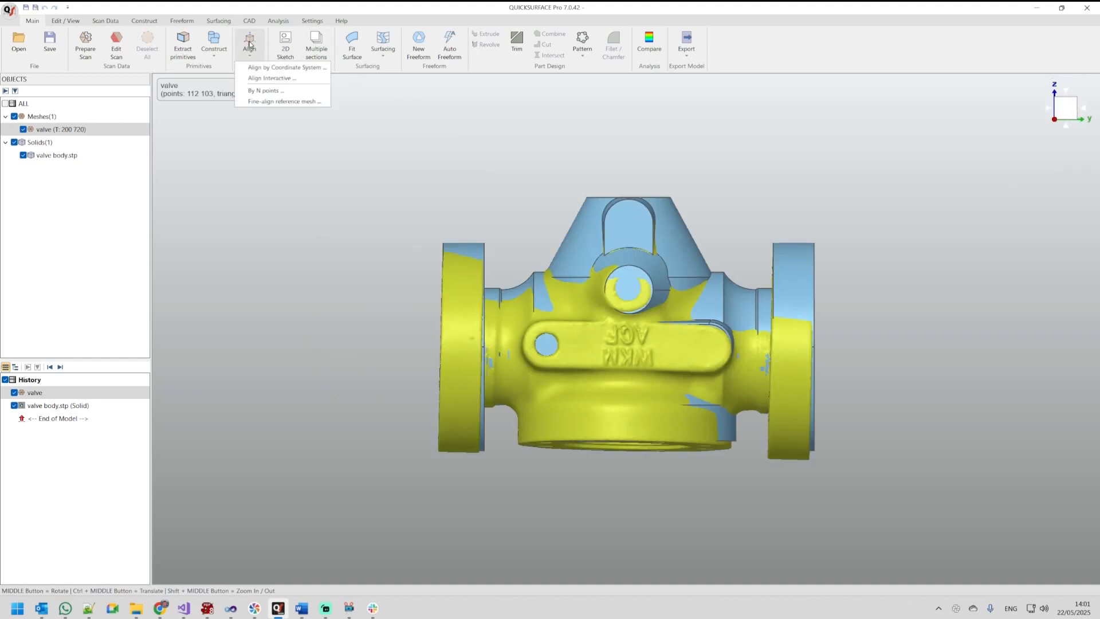
click(289, 80)
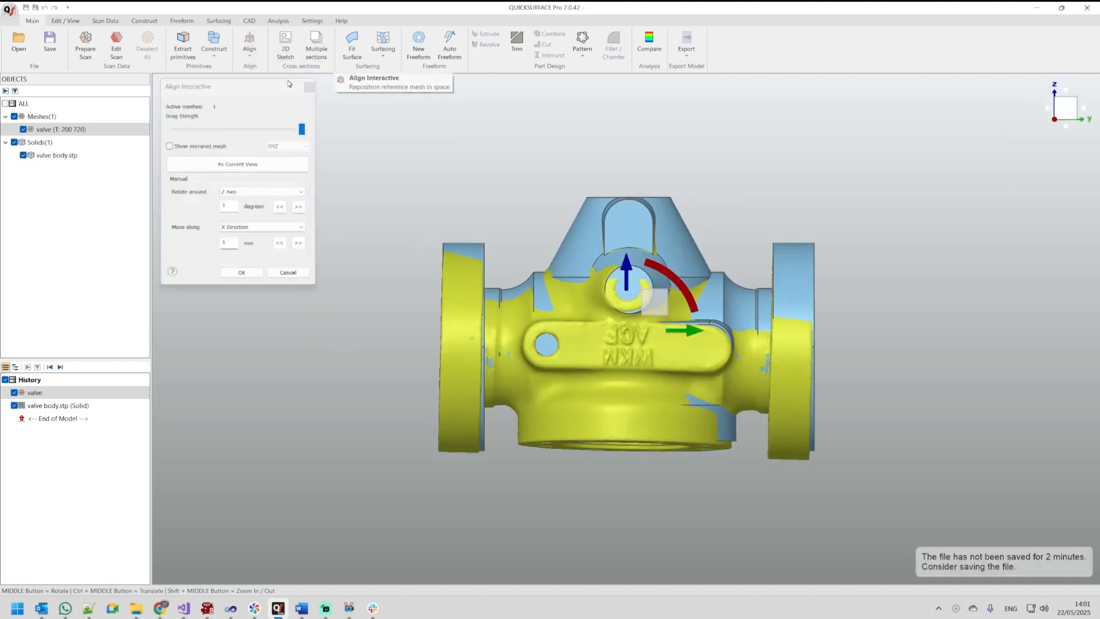
drag(669, 279, 662, 302)
middle_drag(547, 344, 693, 306)
drag(687, 303, 689, 309)
middle_drag(458, 365, 841, 487)
click(238, 274)
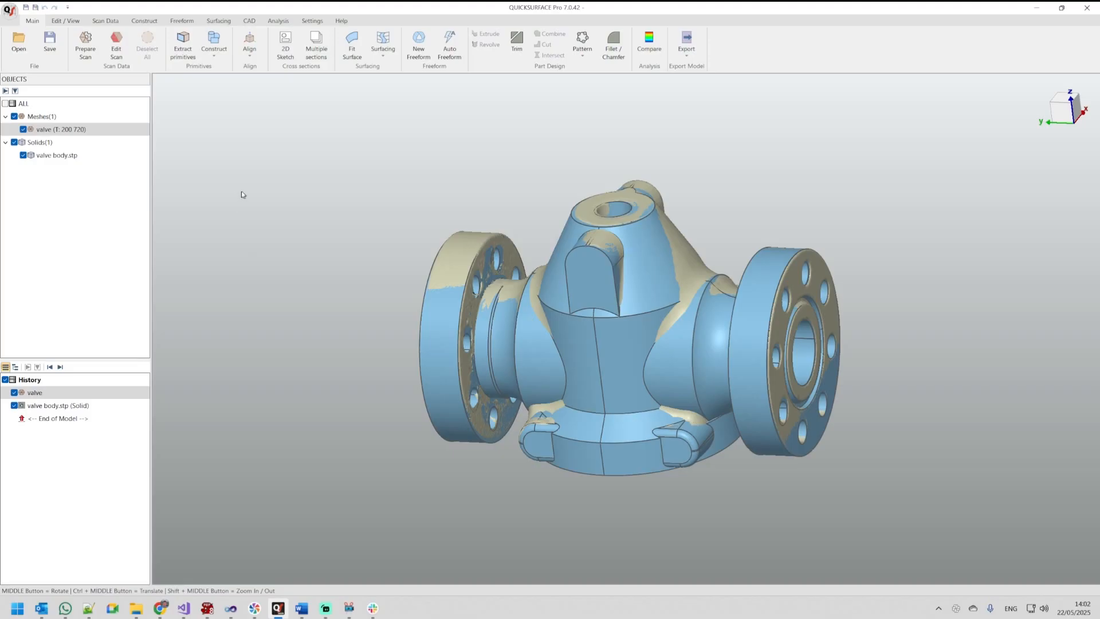
- Fine-align the whole valve mesh to the CAD solid with a search tolerance of 1.000 mm and inspect the fit
click(84, 129)
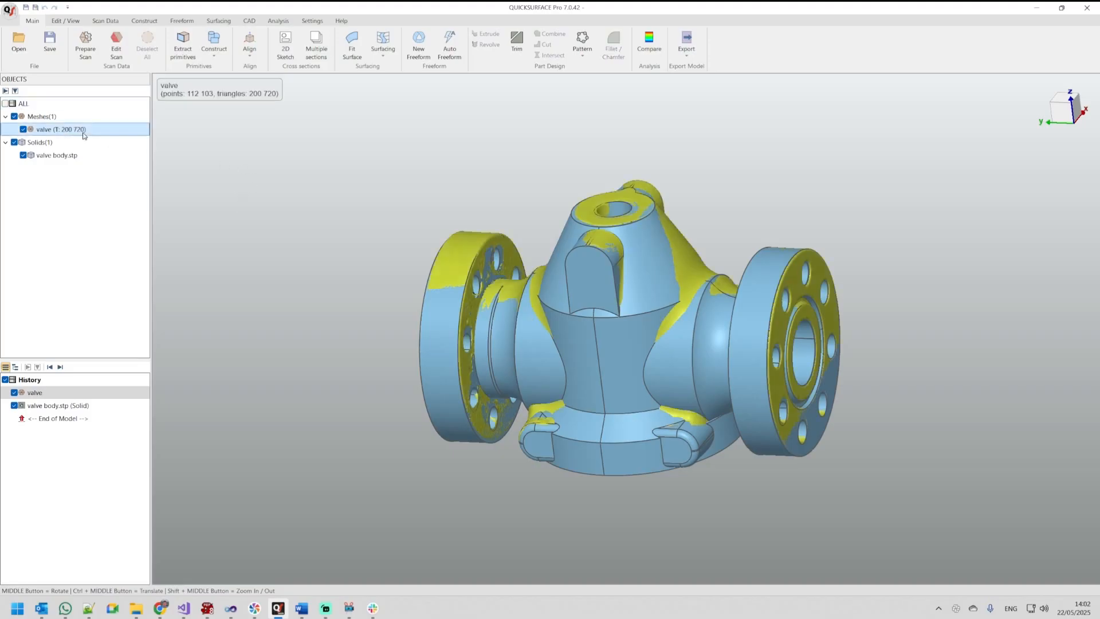
click(251, 53)
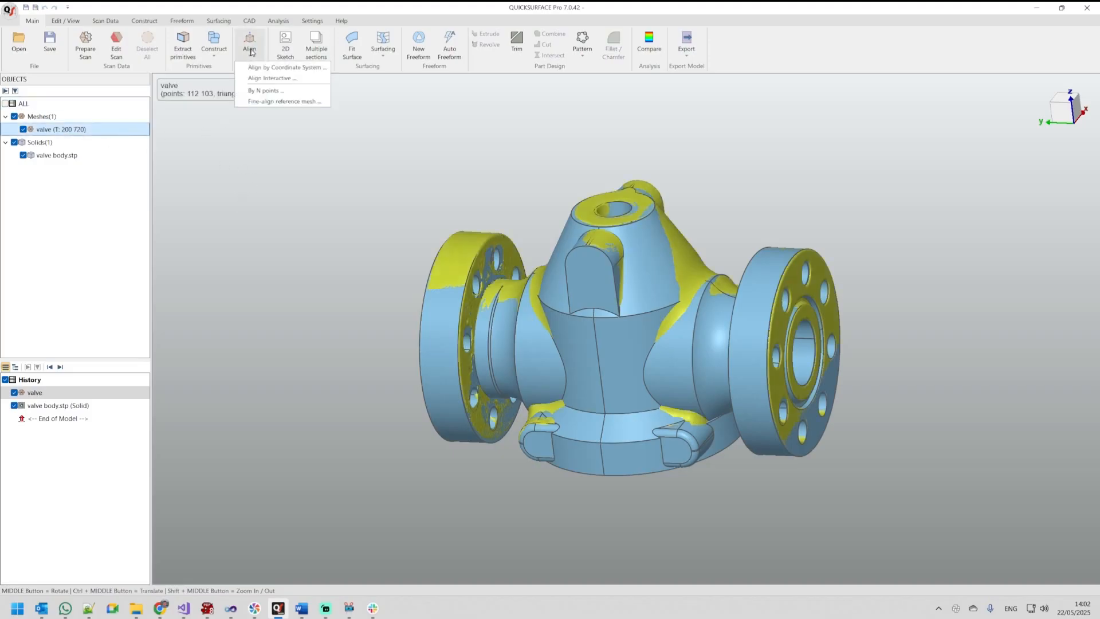
click(280, 101)
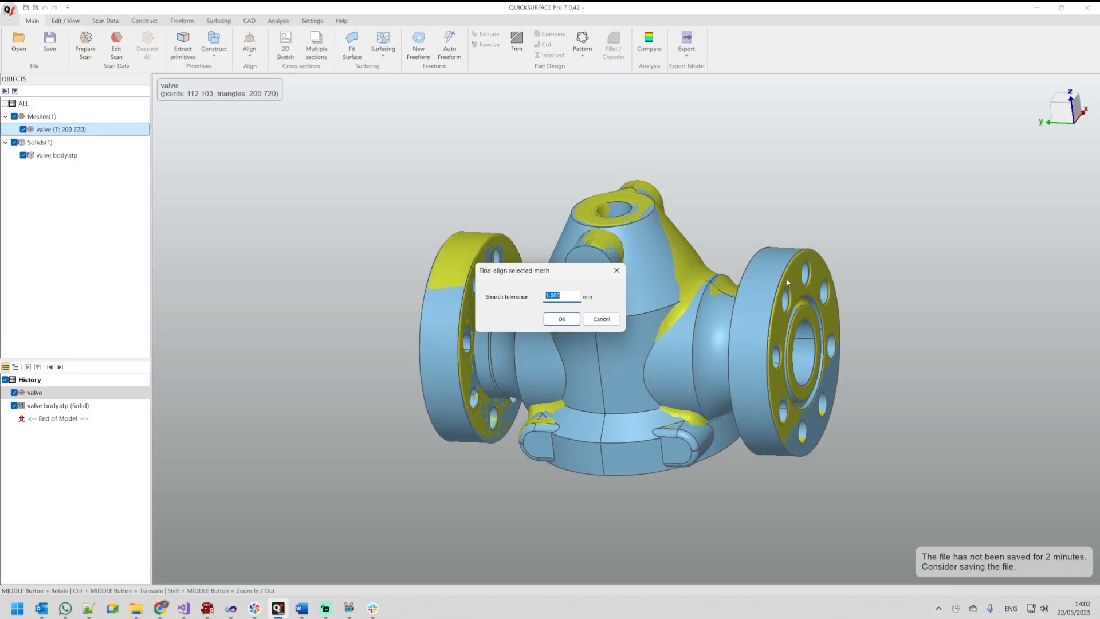
click(568, 323)
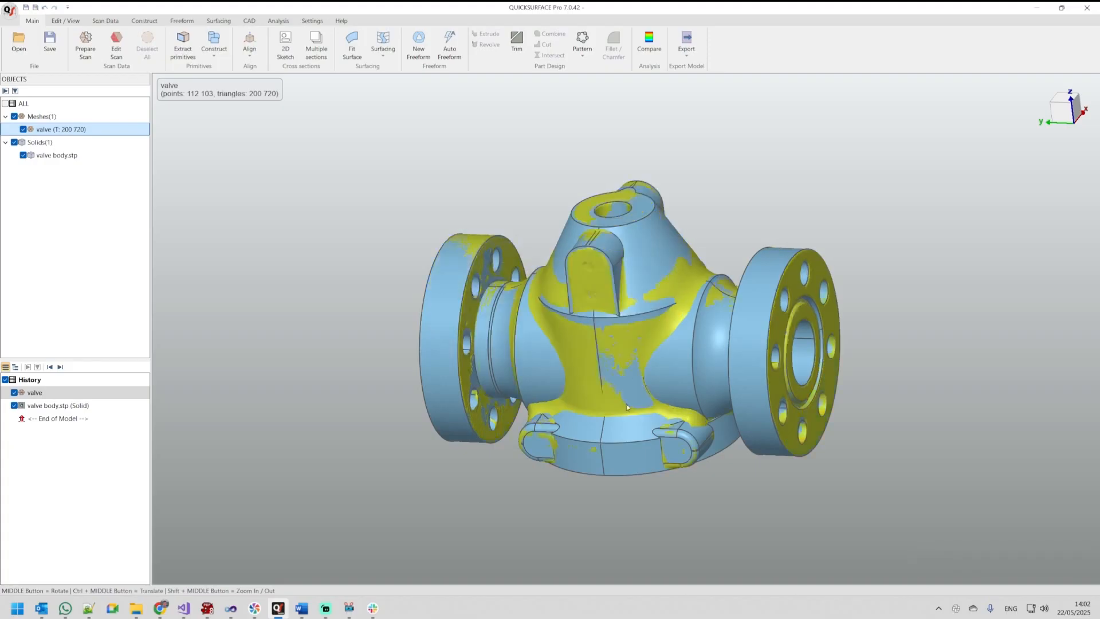
middle_drag(566, 386, 647, 527)
middle_drag(535, 334, 514, 368)
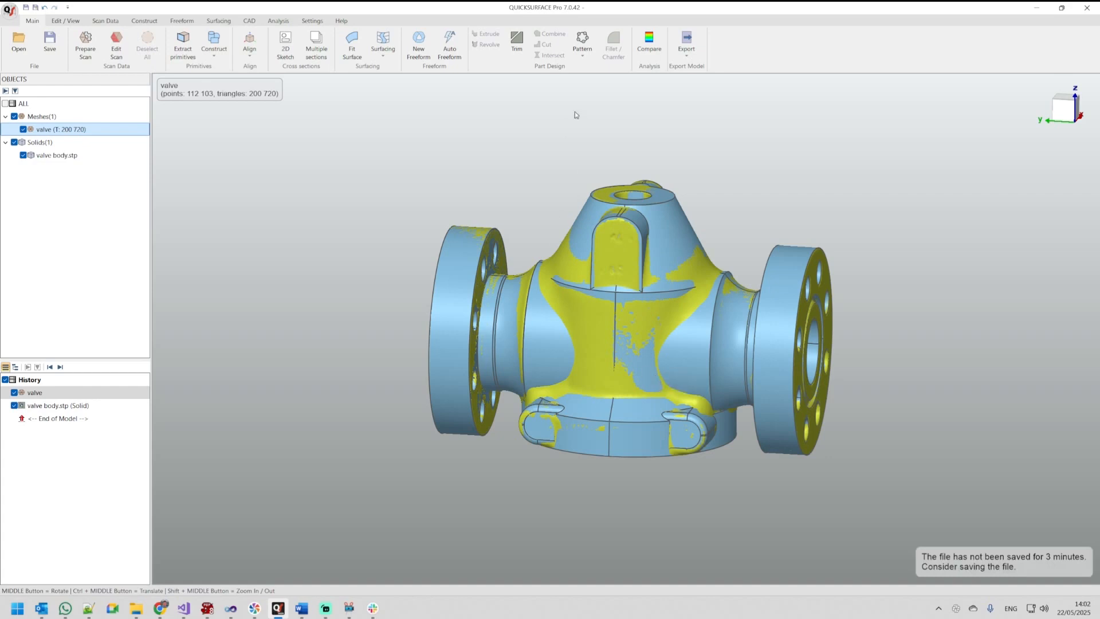
- Run a comparison of the fine-aligned mesh against the solid, examine the deviation colours around the body, and close it
click(656, 49)
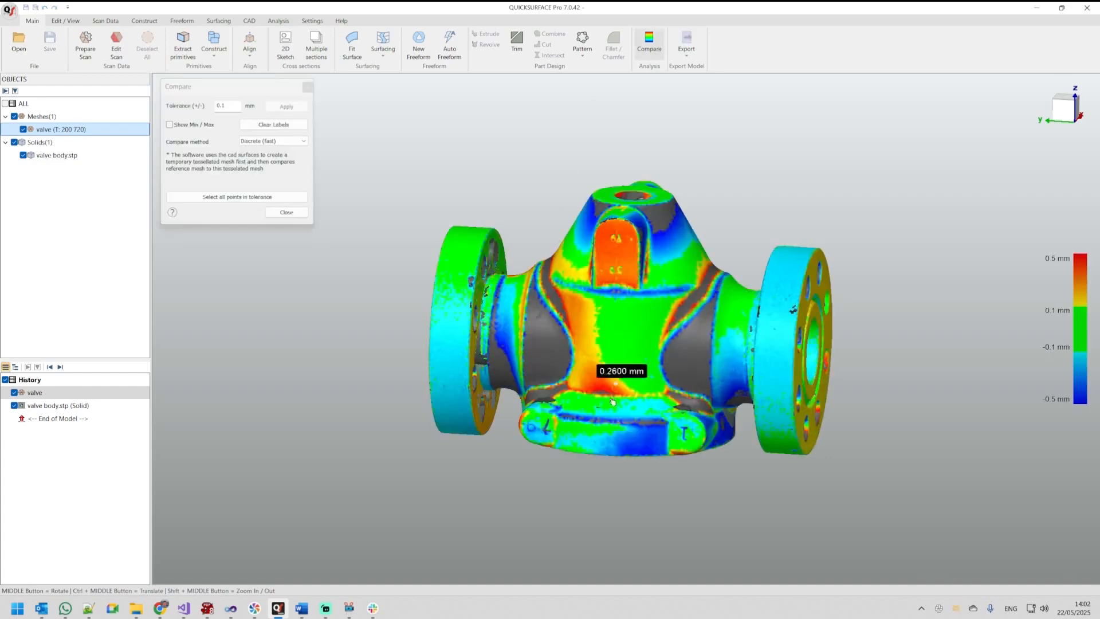
middle_drag(674, 414, 453, 283)
click(286, 214)
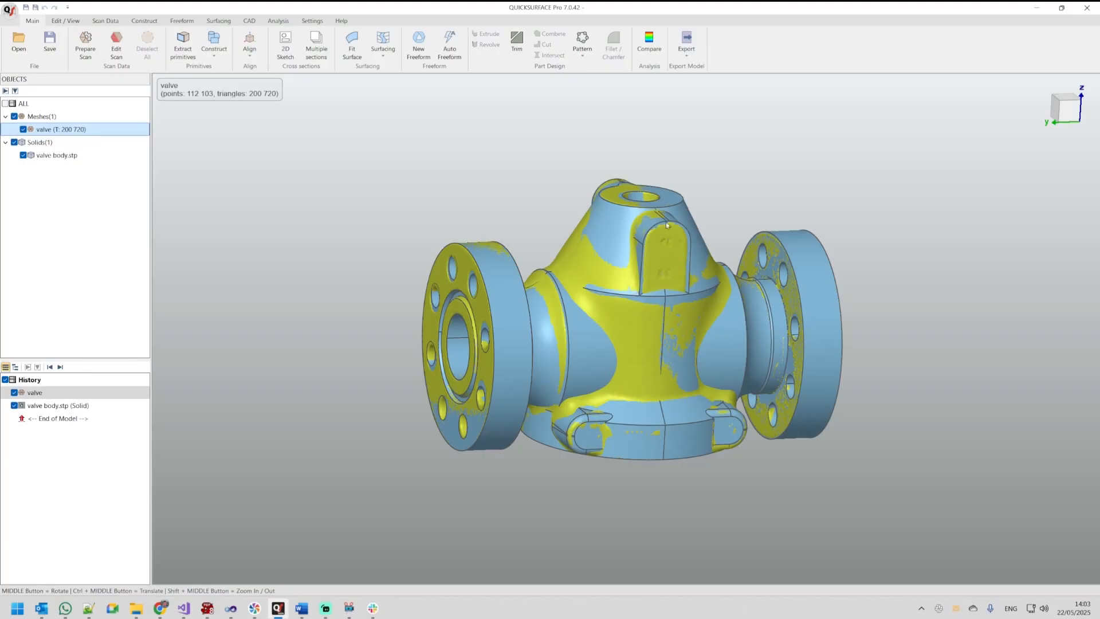
- Hide the solid and select the entire middle flange of the valve mesh with a rectangular select-through selection in Edit Scan
middle_drag(668, 252, 707, 227)
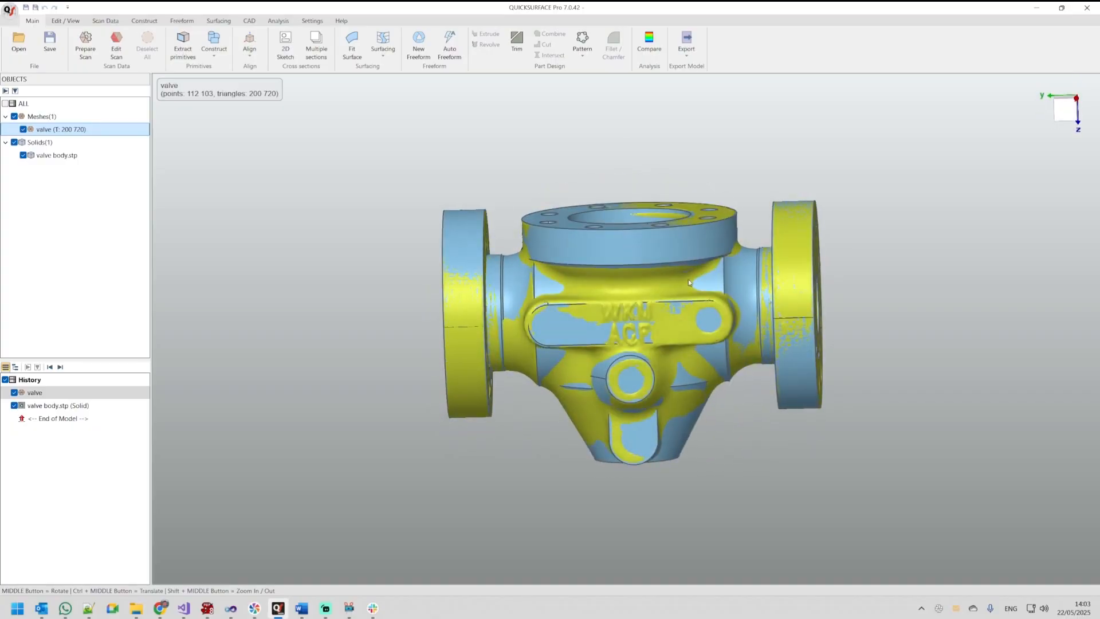
ctrl+middle_drag(719, 448, 682, 479)
mouse_move(319, 417)
middle_down()
mouse_move(312, 397)
mouse_move(325, 403)
middle_up()
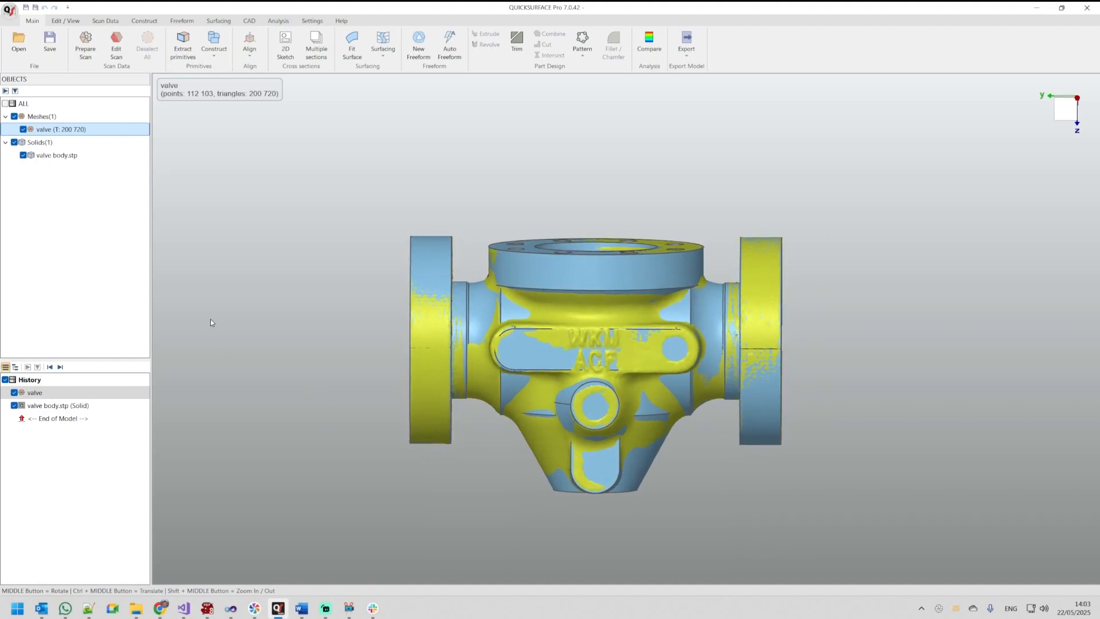
click(15, 143)
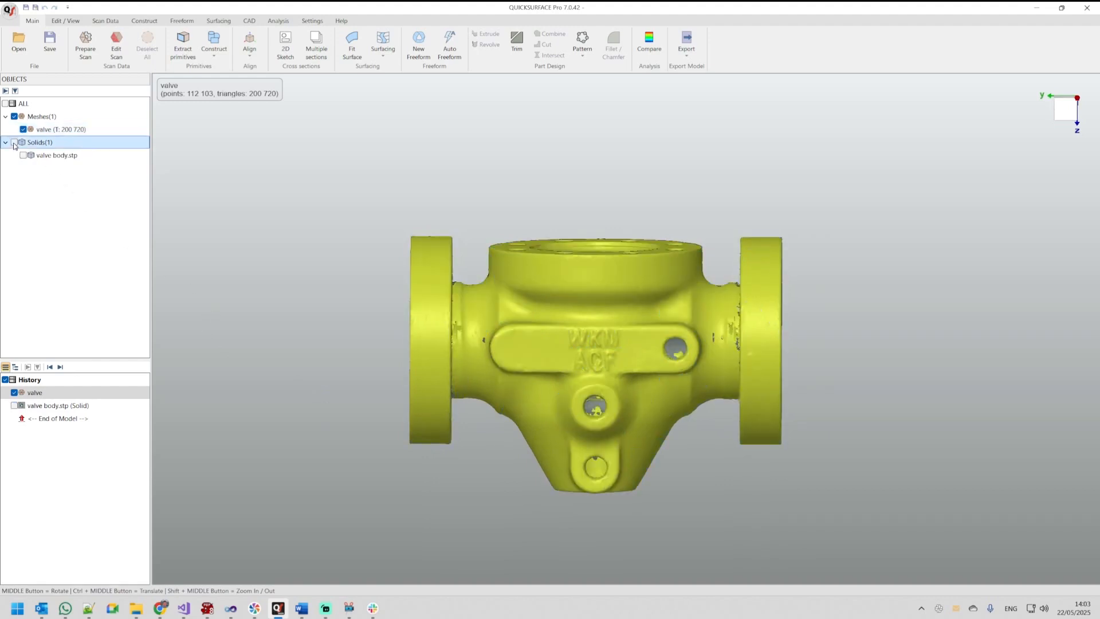
middle_drag(594, 249, 593, 225)
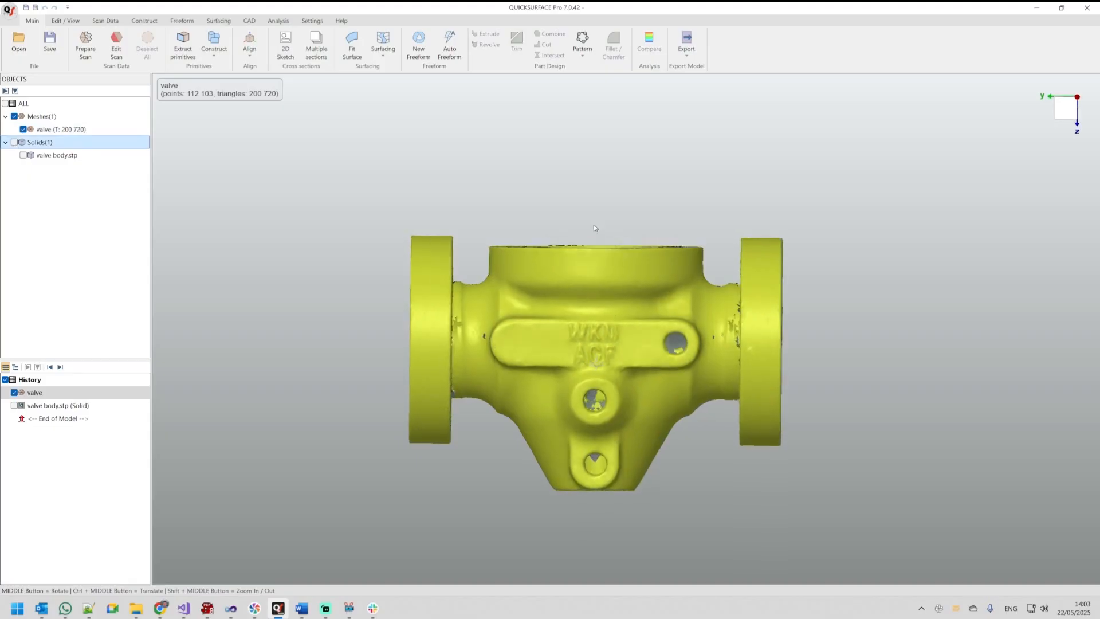
click(115, 46)
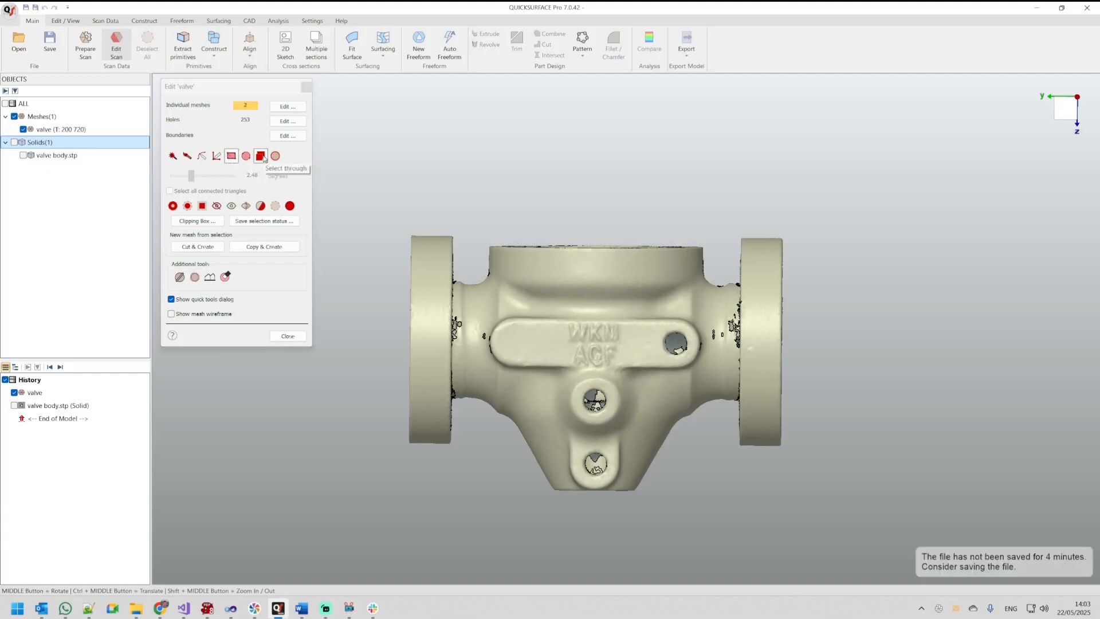
click(261, 156)
drag(470, 192, 721, 283)
middle_drag(609, 302, 624, 386)
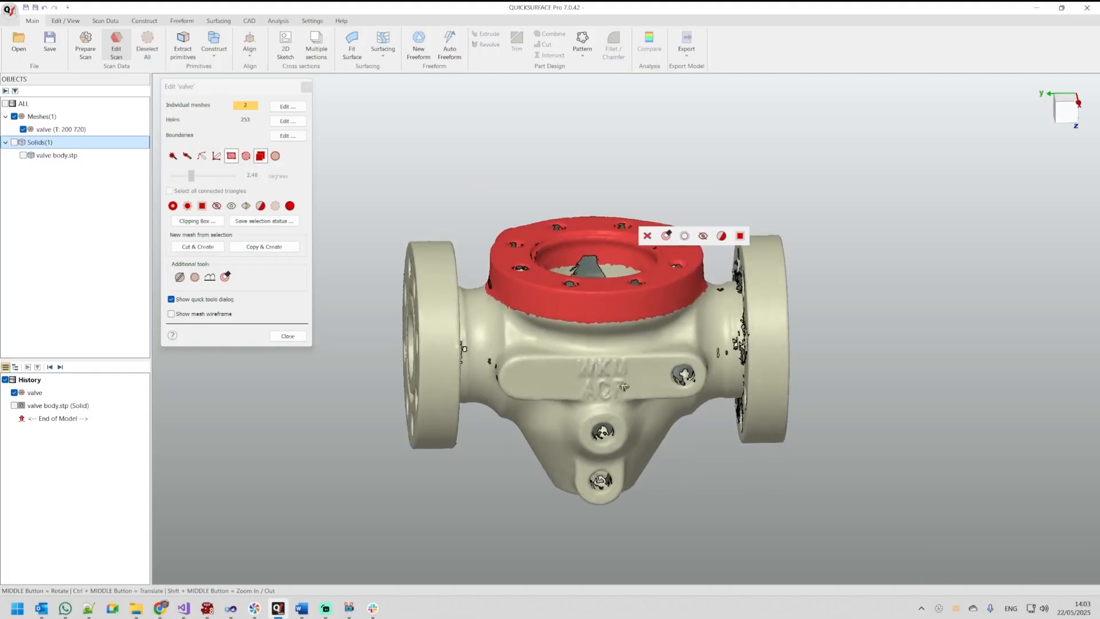
click(288, 336)
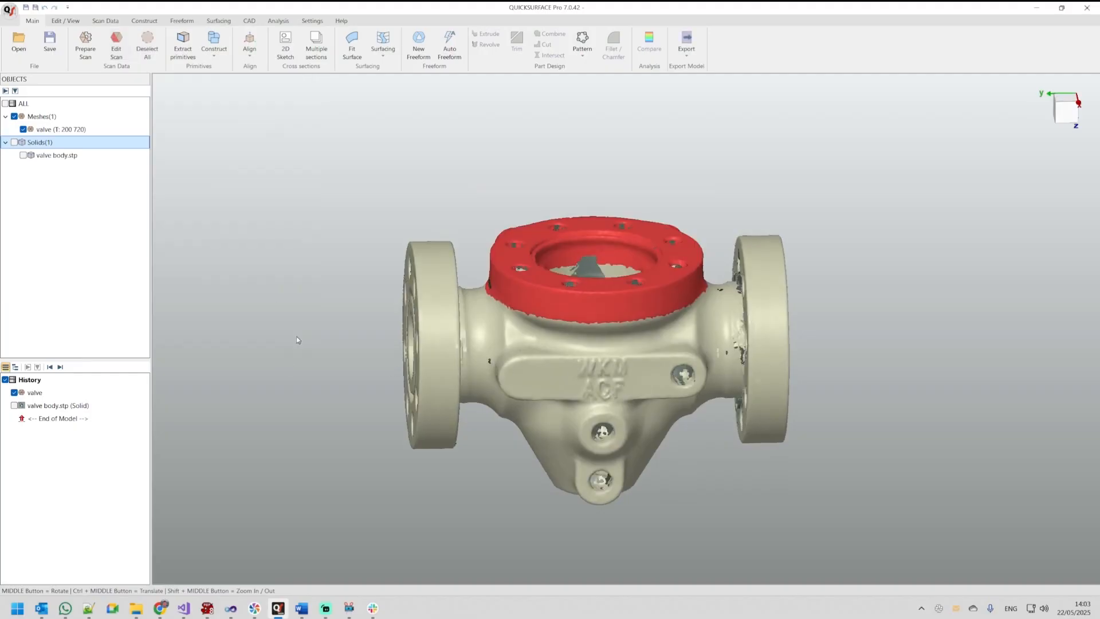
- Show the solid again and fine-align the mesh using the selected middle flange, with a search tolerance of 1.000 mm
click(14, 143)
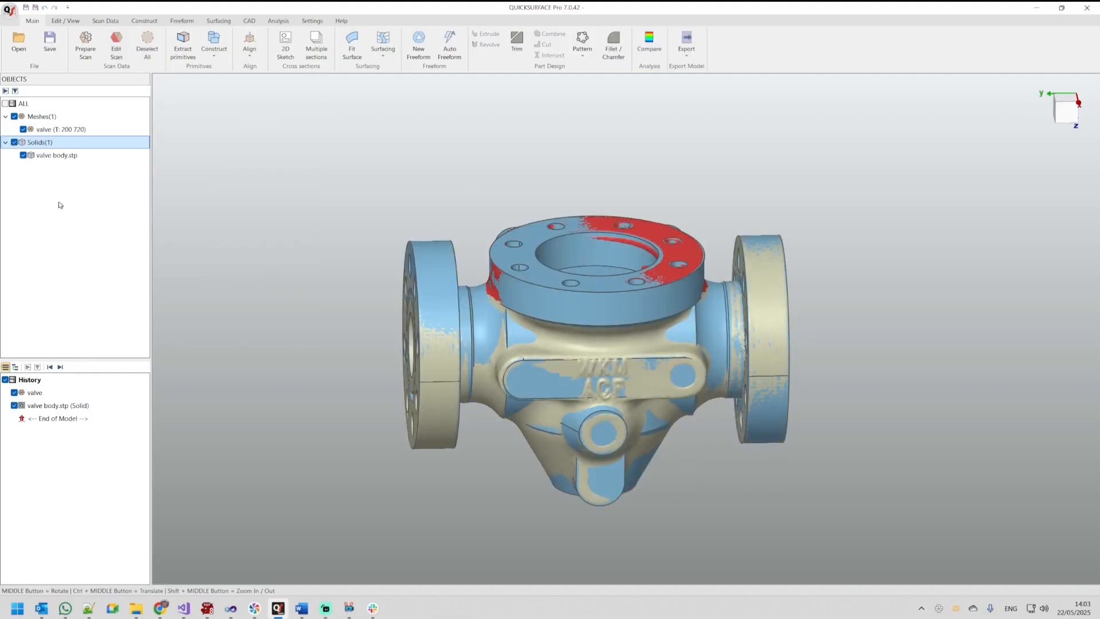
click(250, 47)
click(281, 102)
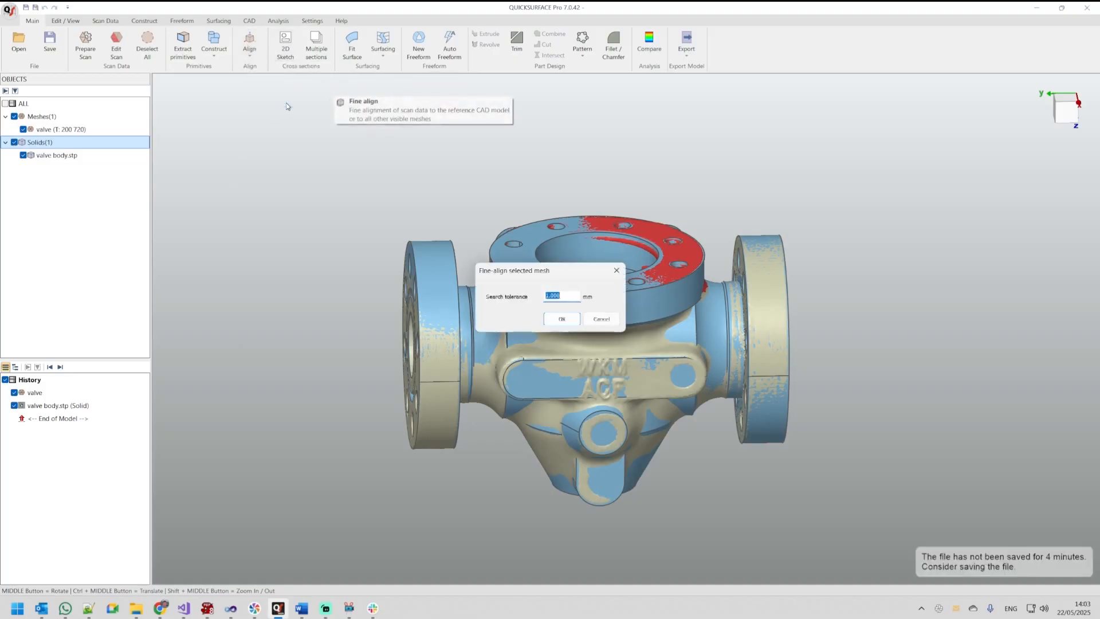
click(562, 319)
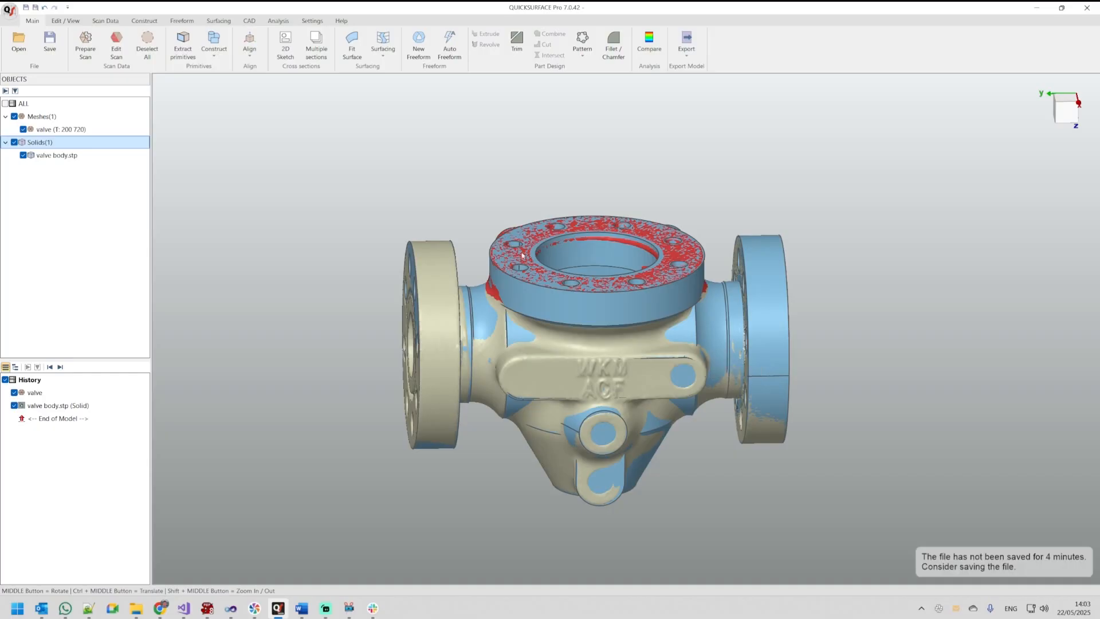
- Compare the mesh with the solid again, examine the deviations on the three flanges and the small bore end, and close the comparison
click(650, 43)
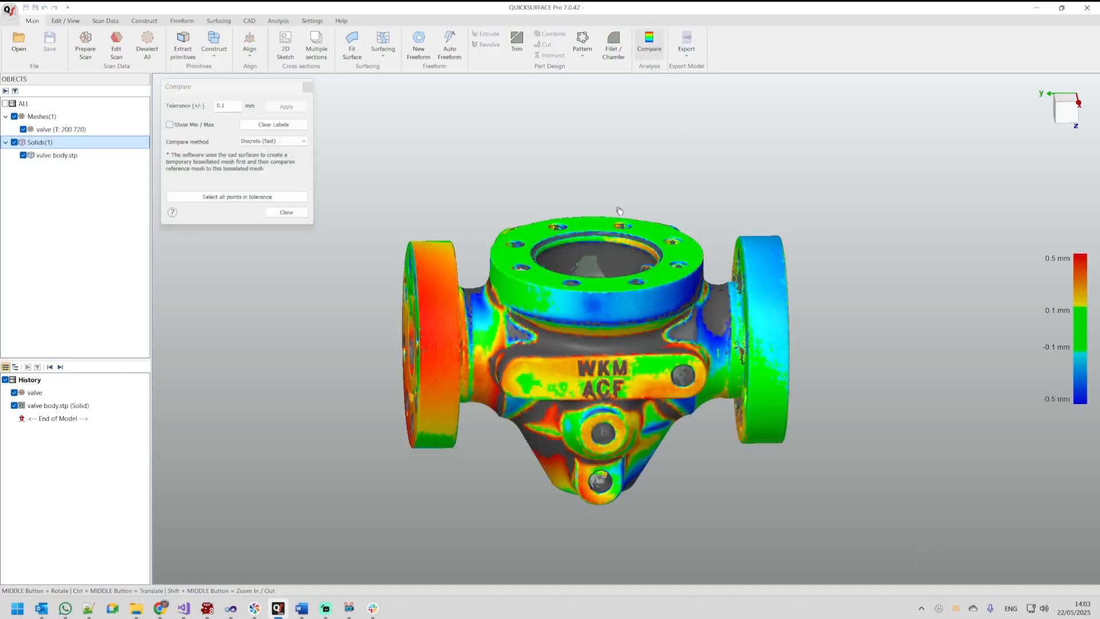
middle_drag(631, 207, 633, 269)
middle_drag(613, 389, 714, 216)
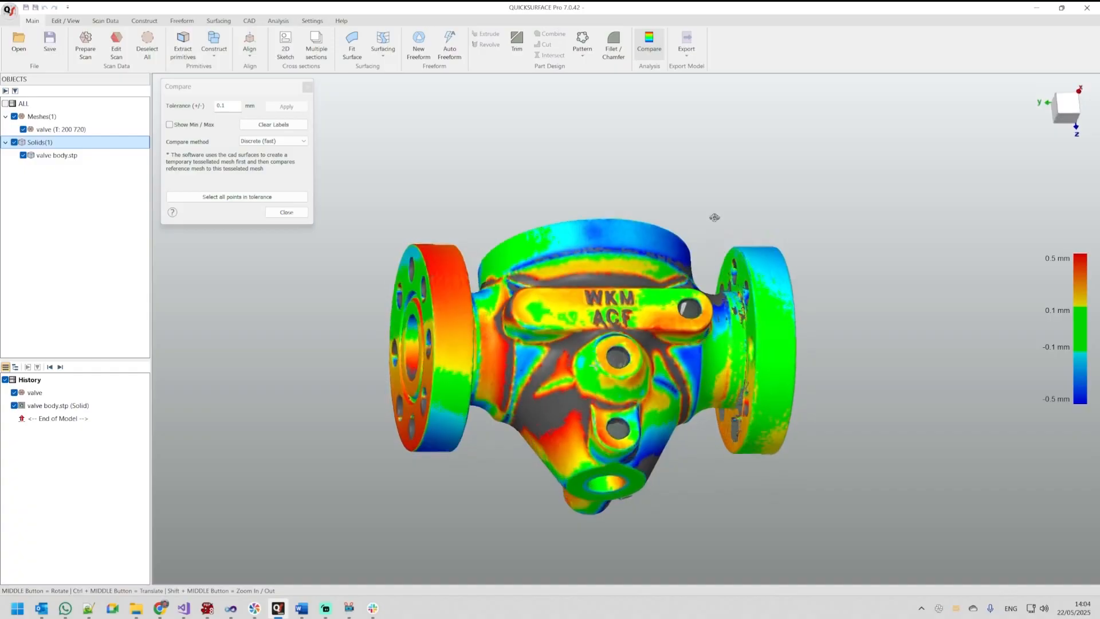
middle_drag(617, 465, 616, 345)
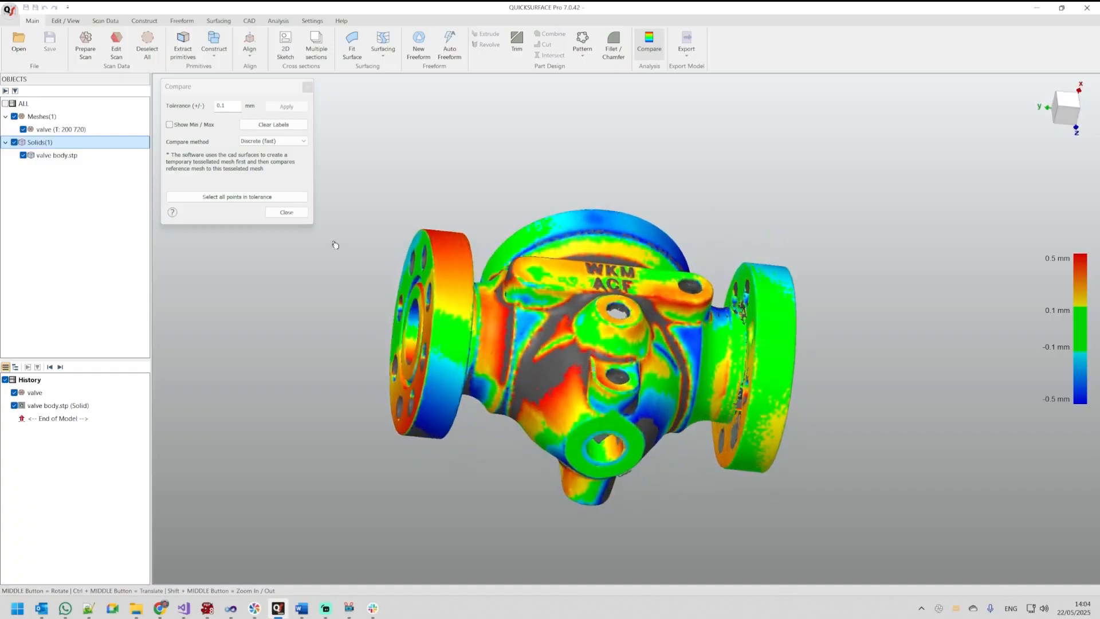
click(286, 213)
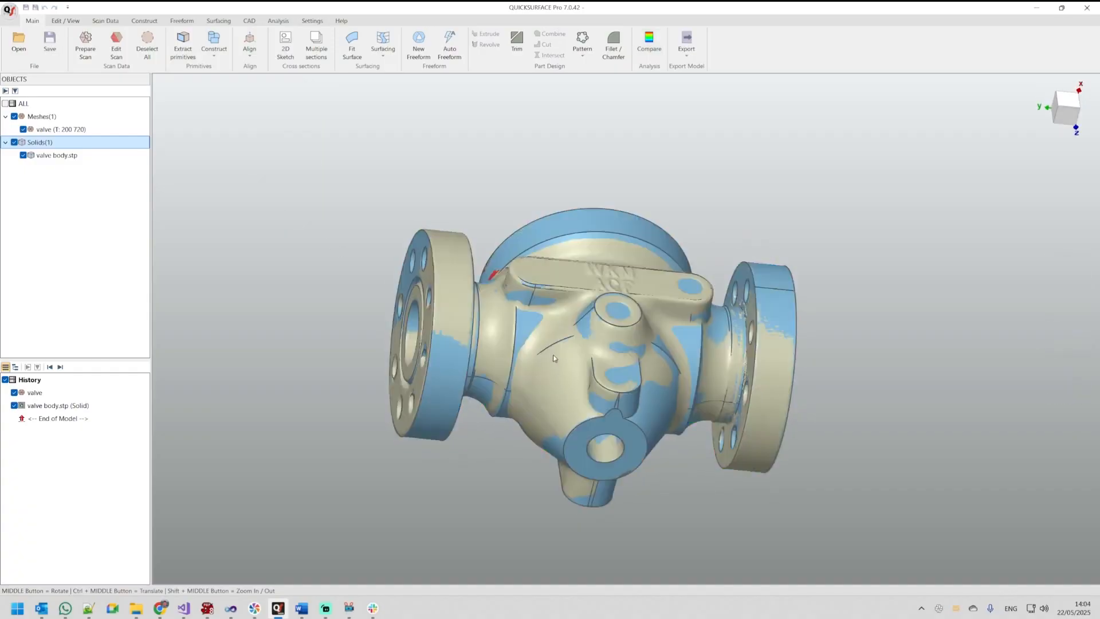
- Hide the solid and add the ring face around the small bore and the outer rims of both side flanges to the mesh selection
click(14, 142)
scroll(503, 294, up, 4)
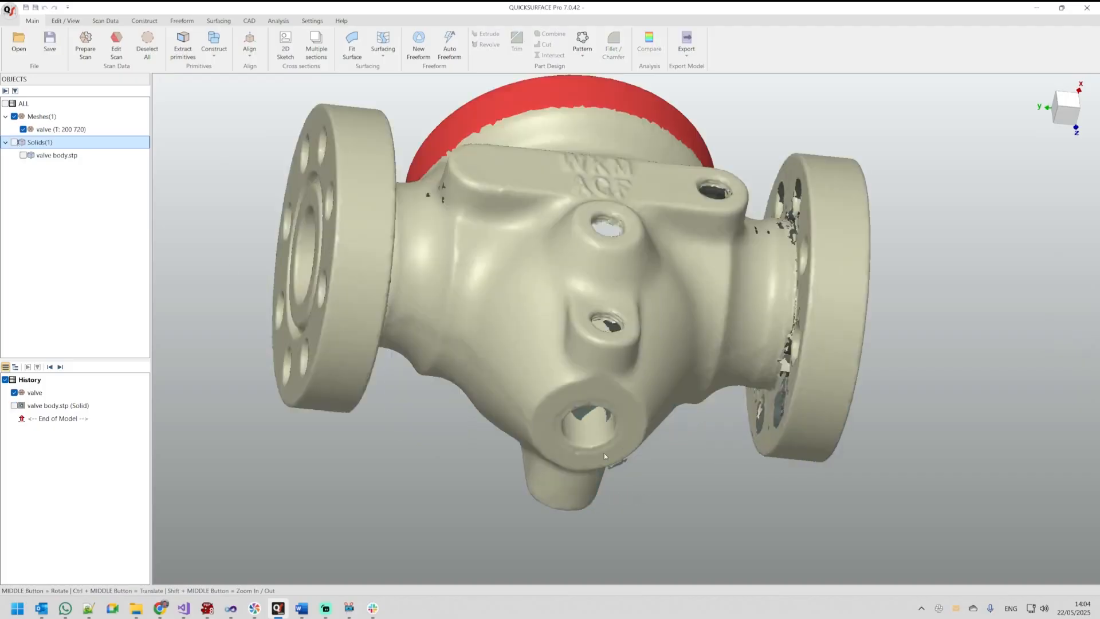
click(123, 57)
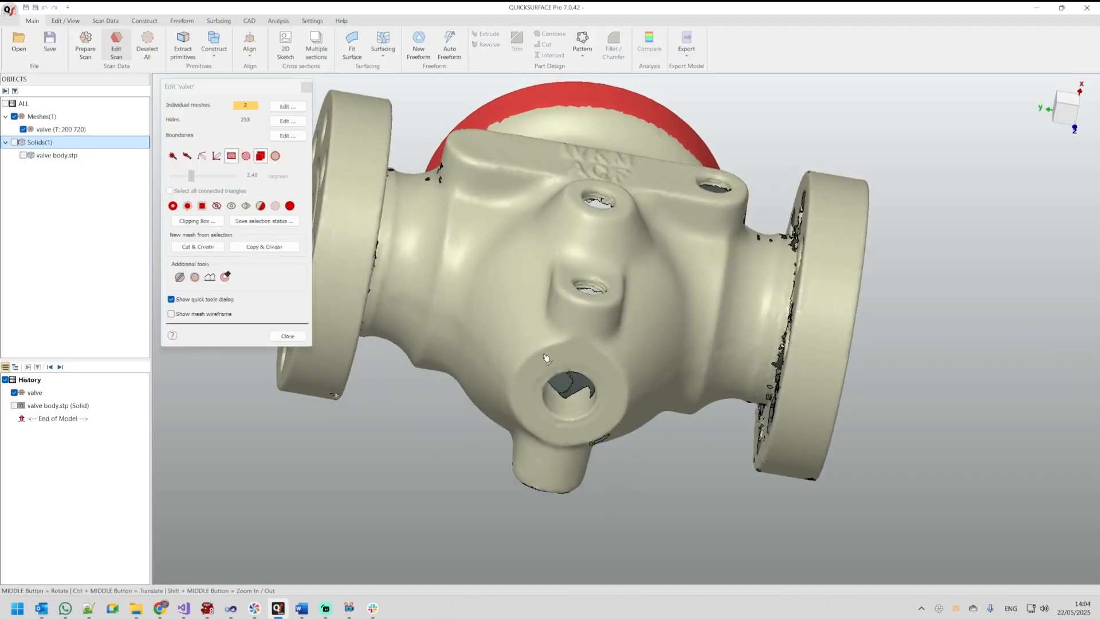
click(607, 377)
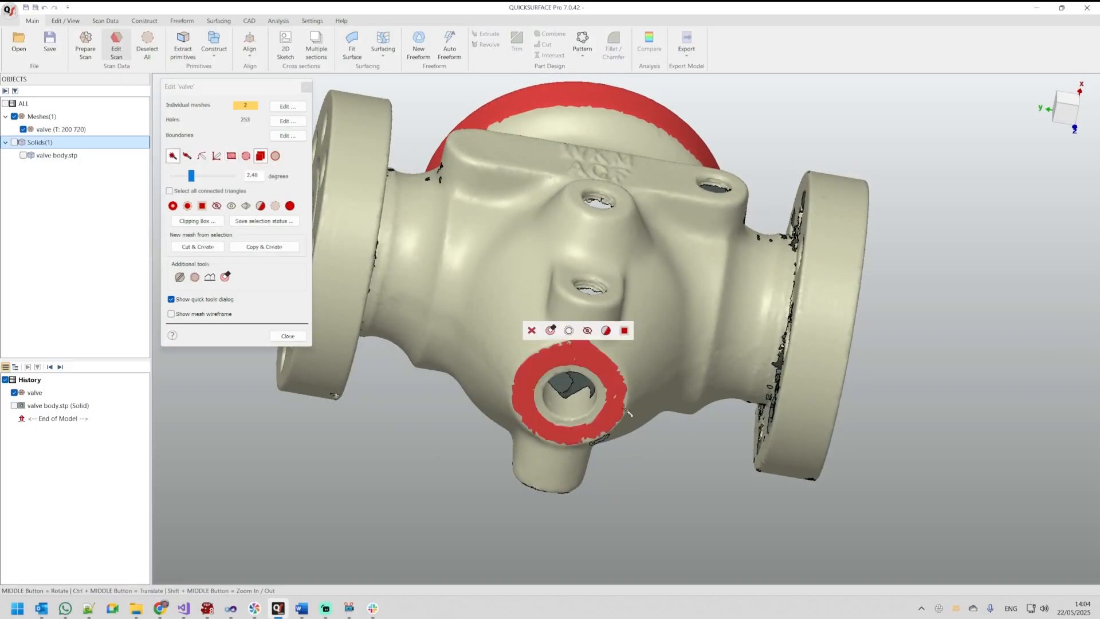
middle_drag(580, 414, 442, 284)
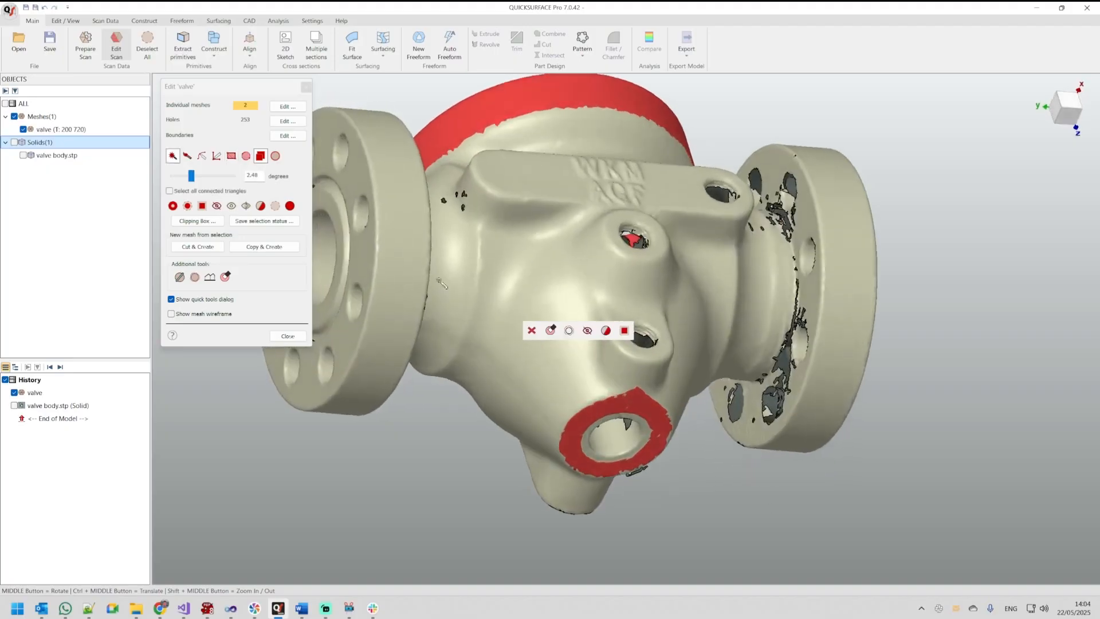
click(418, 243)
click(377, 127)
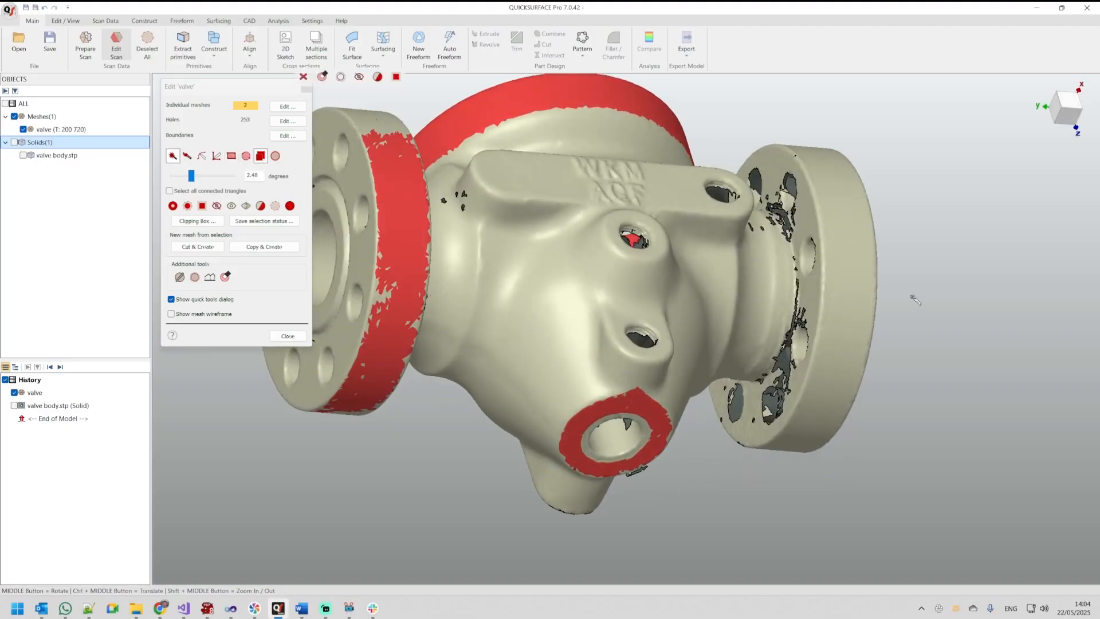
click(856, 291)
middle_drag(590, 272, 546, 262)
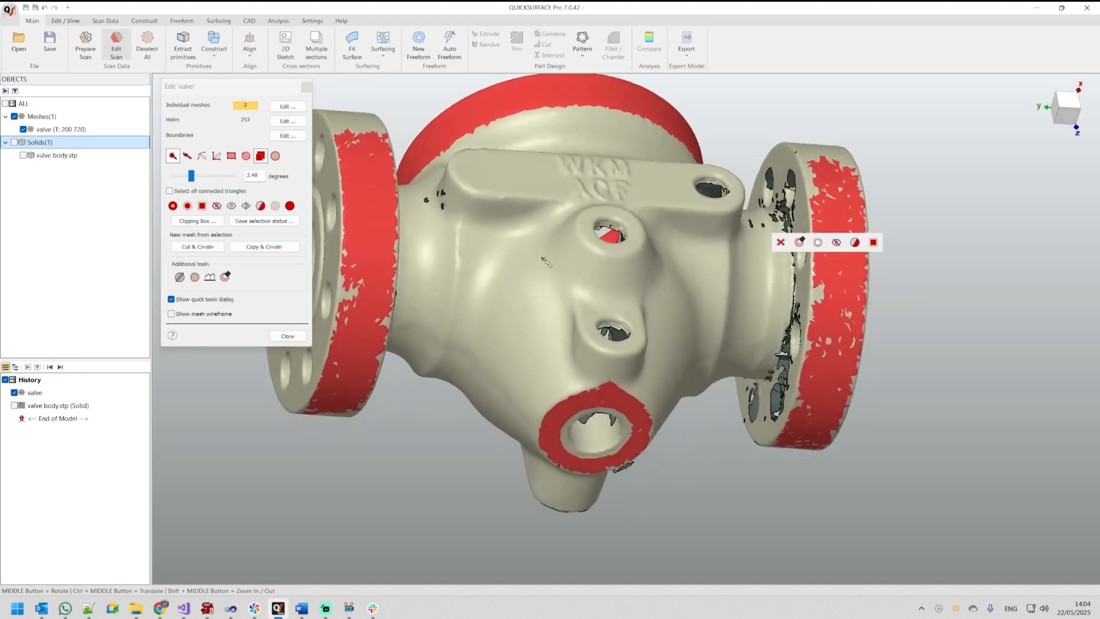
click(289, 338)
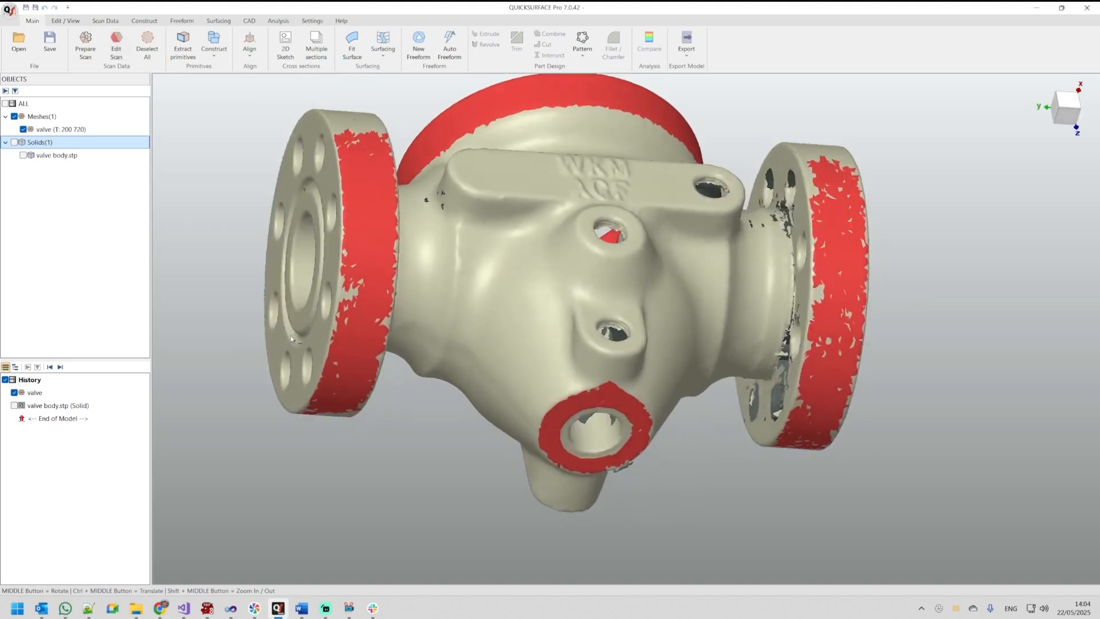
- Show the solid and fine-align the mesh on the selected flange and ring areas with a 1.000 mm search tolerance
click(15, 142)
click(250, 46)
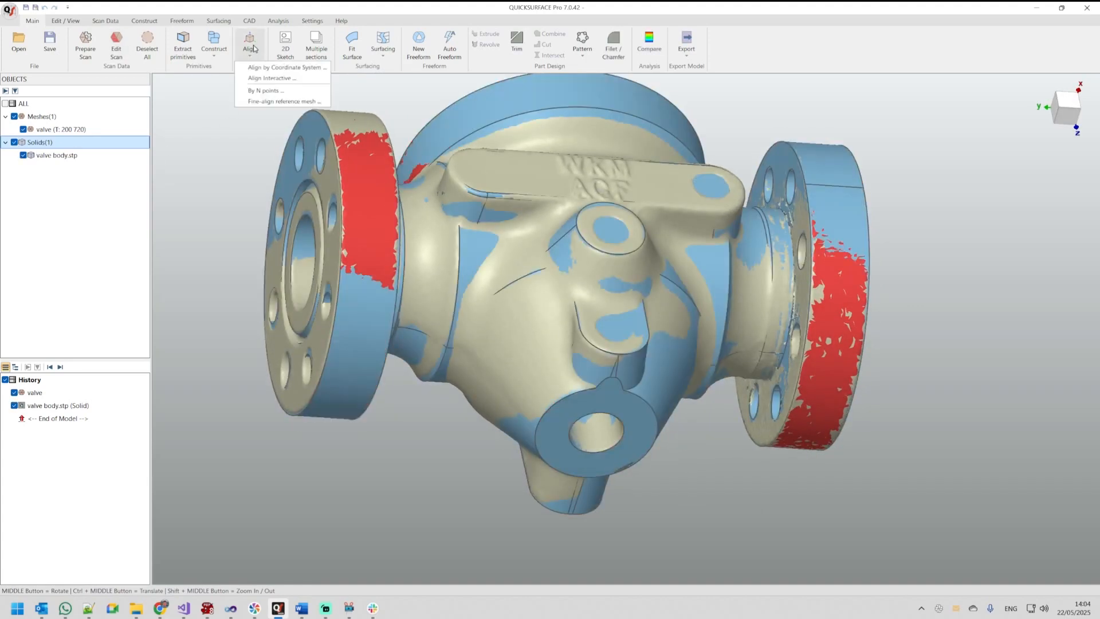
click(256, 102)
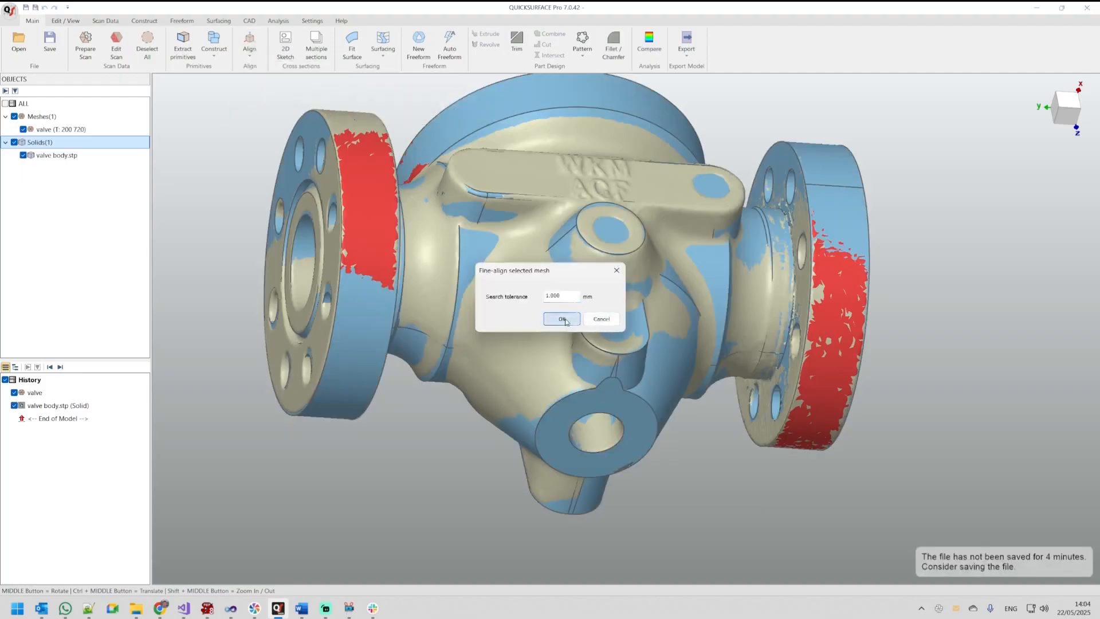
click(563, 317)
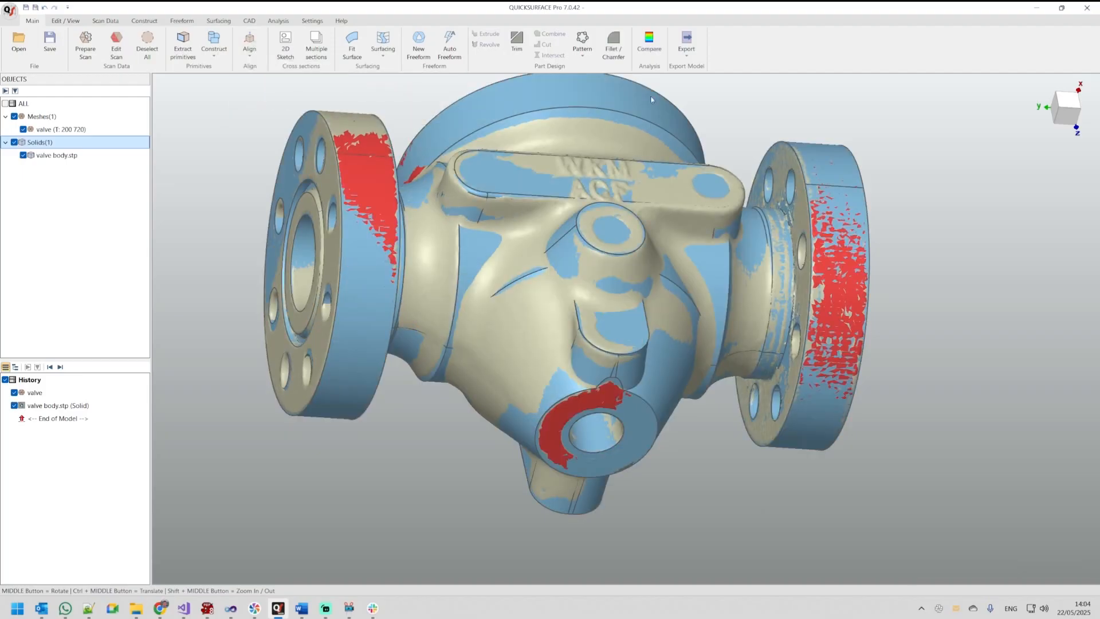
- Compare the realigned mesh with the solid and examine the deviations across the valve body and side flanges
click(649, 43)
middle_drag(648, 259, 654, 398)
middle_drag(735, 482, 858, 477)
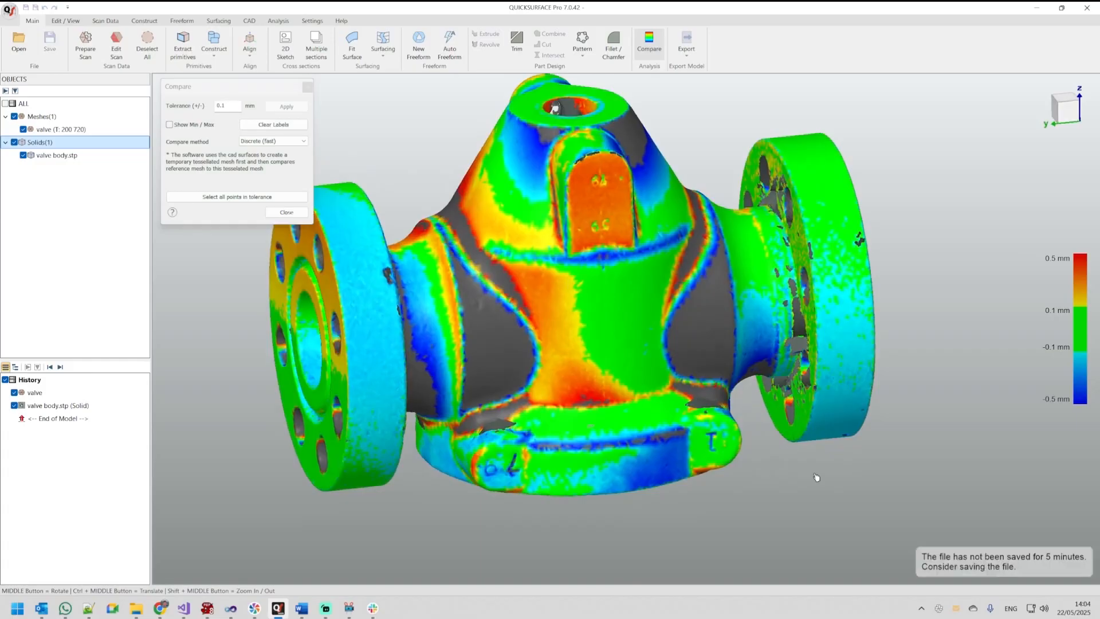
scroll(604, 142, down, 2)
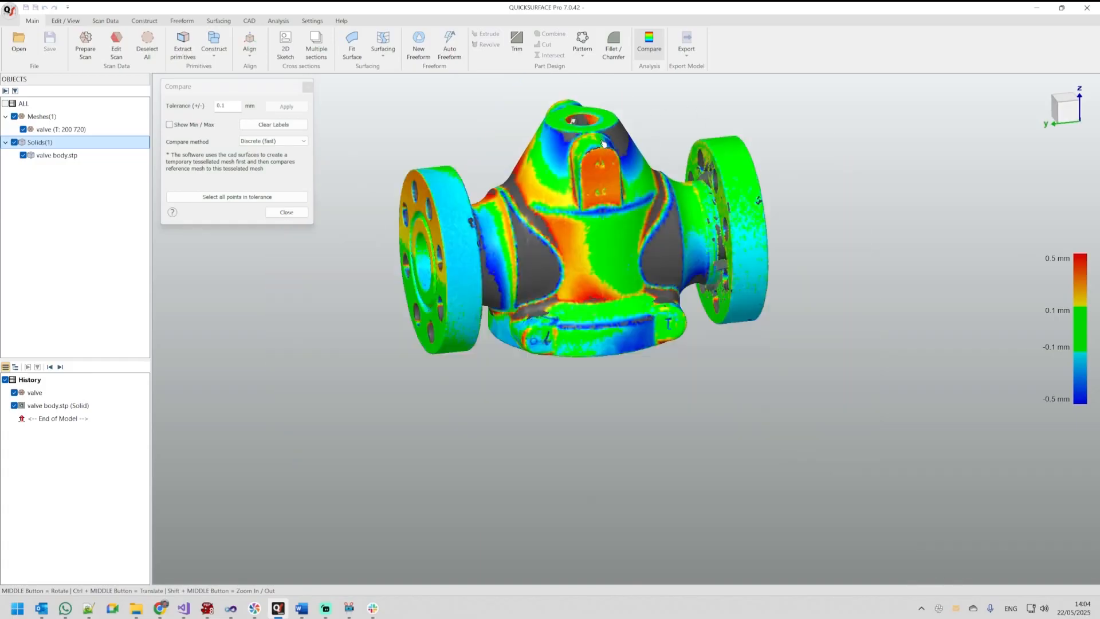
scroll(600, 114, up, 3)
scroll(599, 142, down, 2)
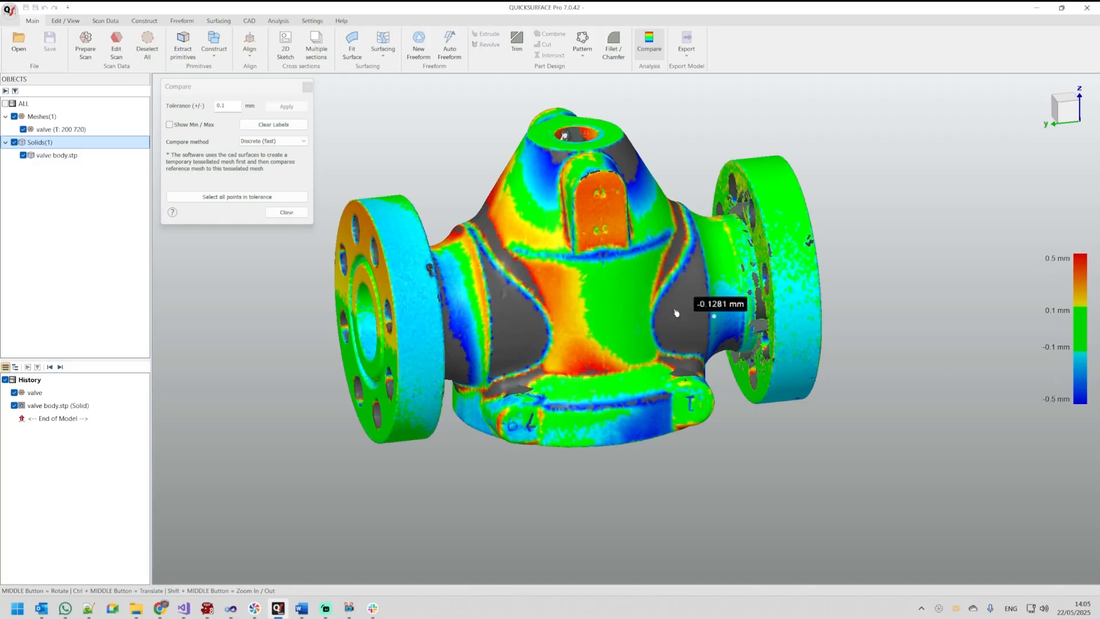
scroll(503, 311, up, 3)
middle_drag(643, 415, 701, 383)
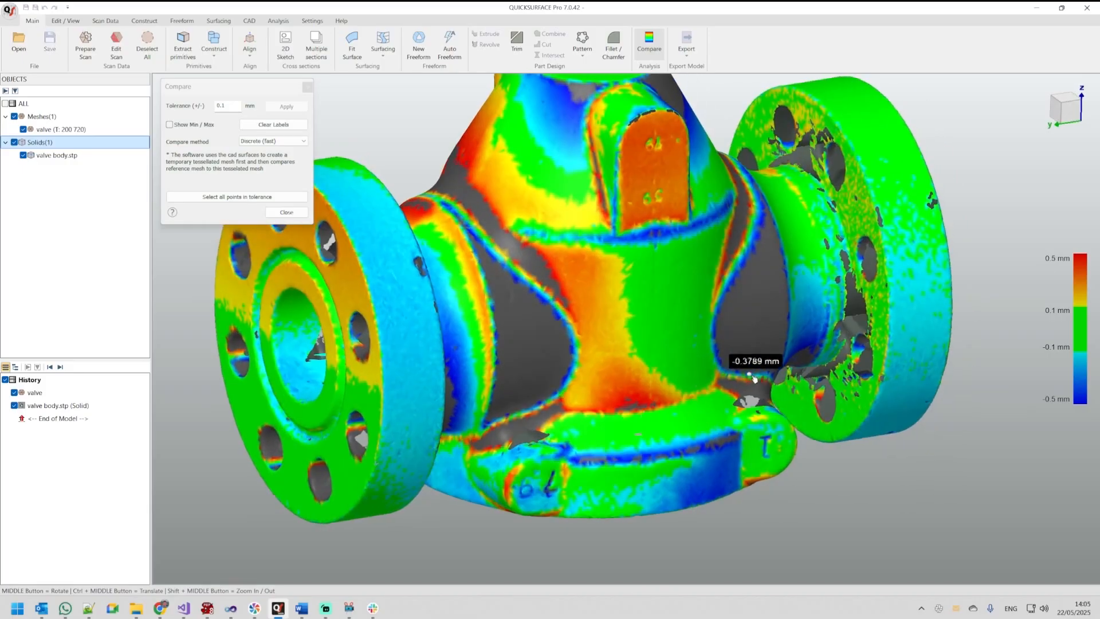
- Label the deviations in the recesses on both sides of the body and on the side flange face, and clear all labels
click(528, 334)
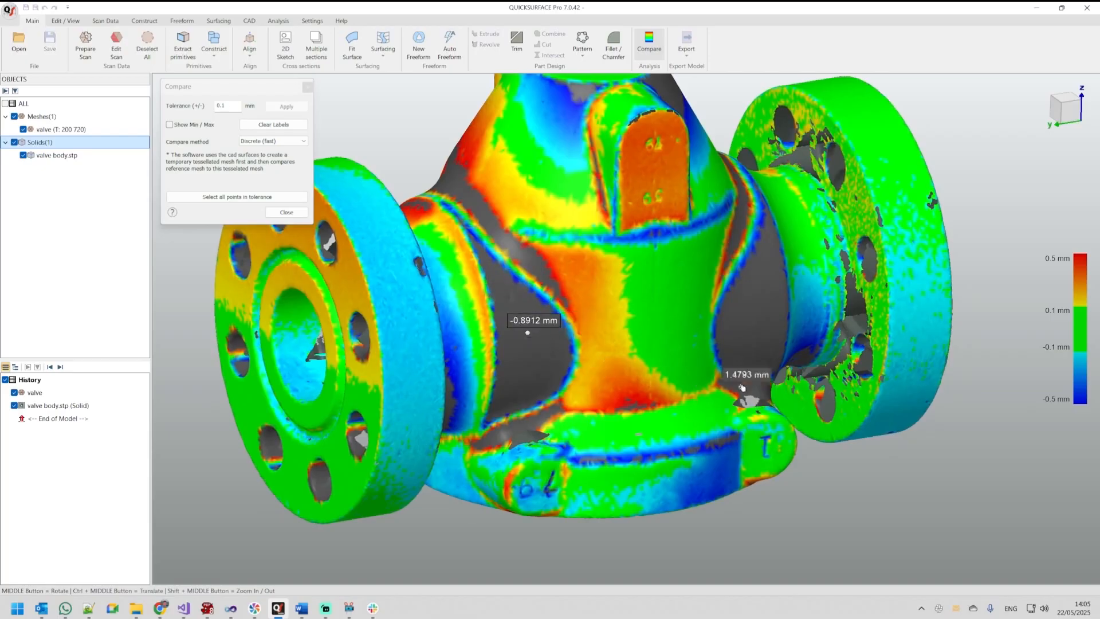
click(754, 302)
scroll(738, 449, down, 3)
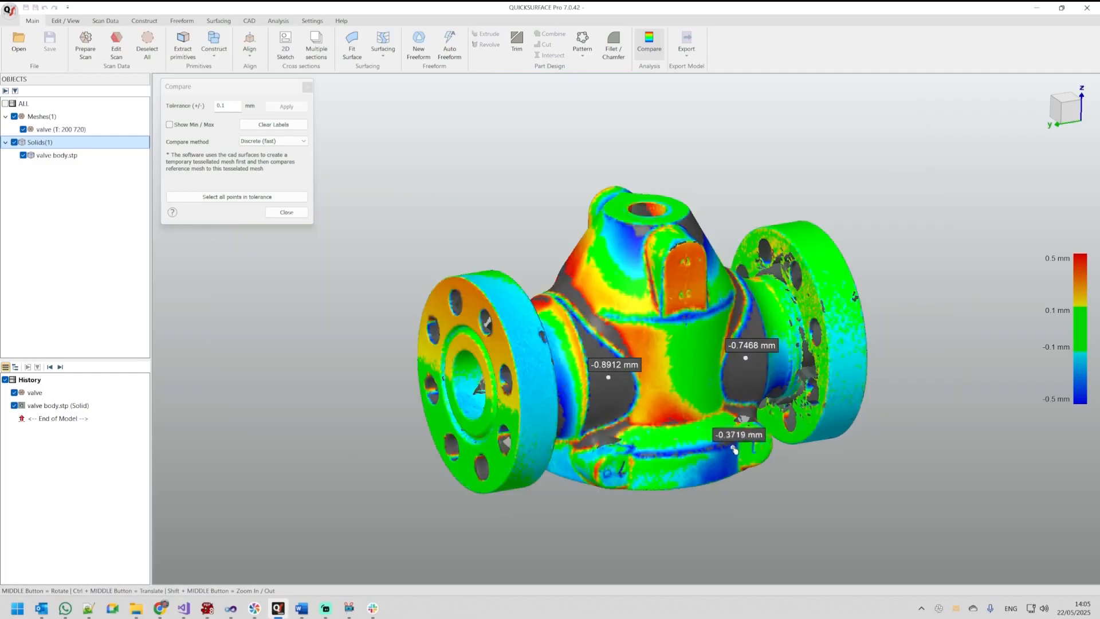
click(470, 296)
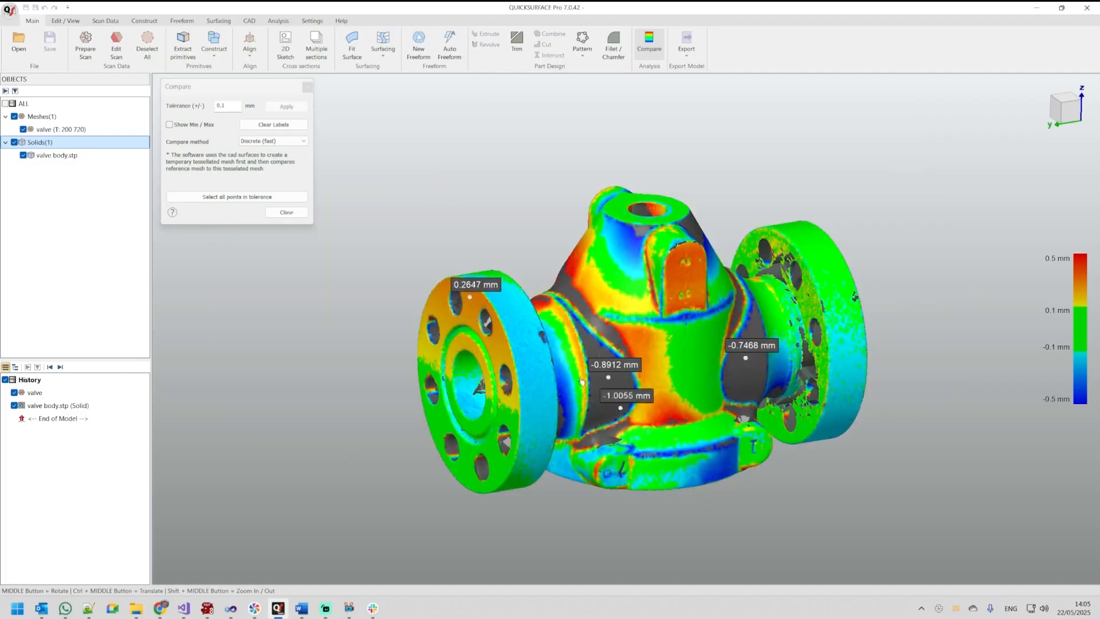
click(272, 128)
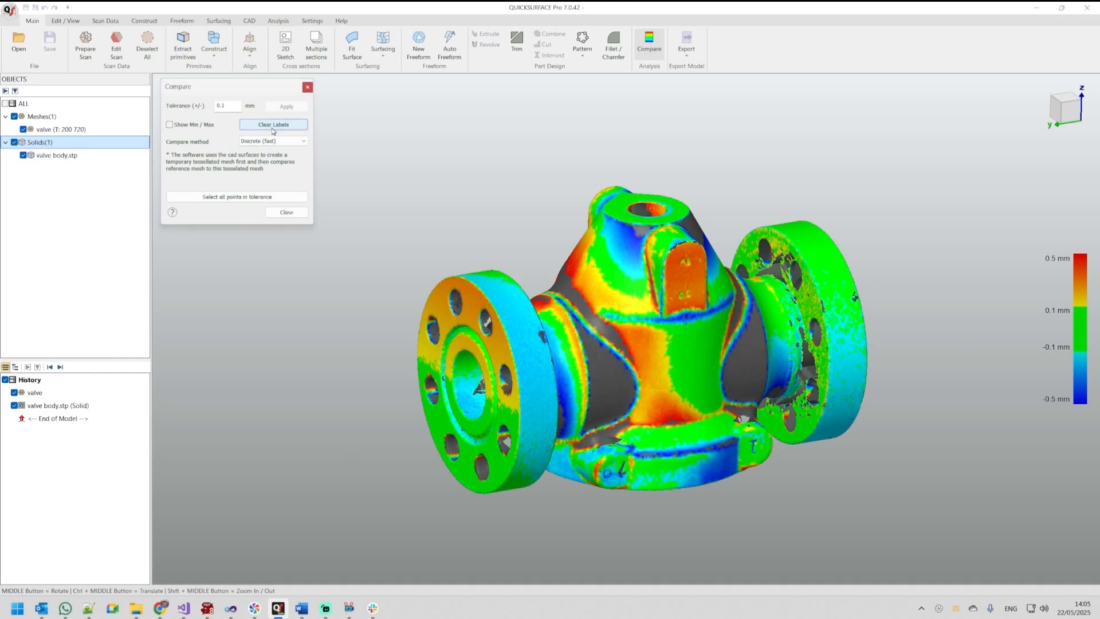
- Place deviation labels on the side flange's bolt-hole face and on the neck beside that flange
middle_drag(475, 308, 478, 310)
click(474, 310)
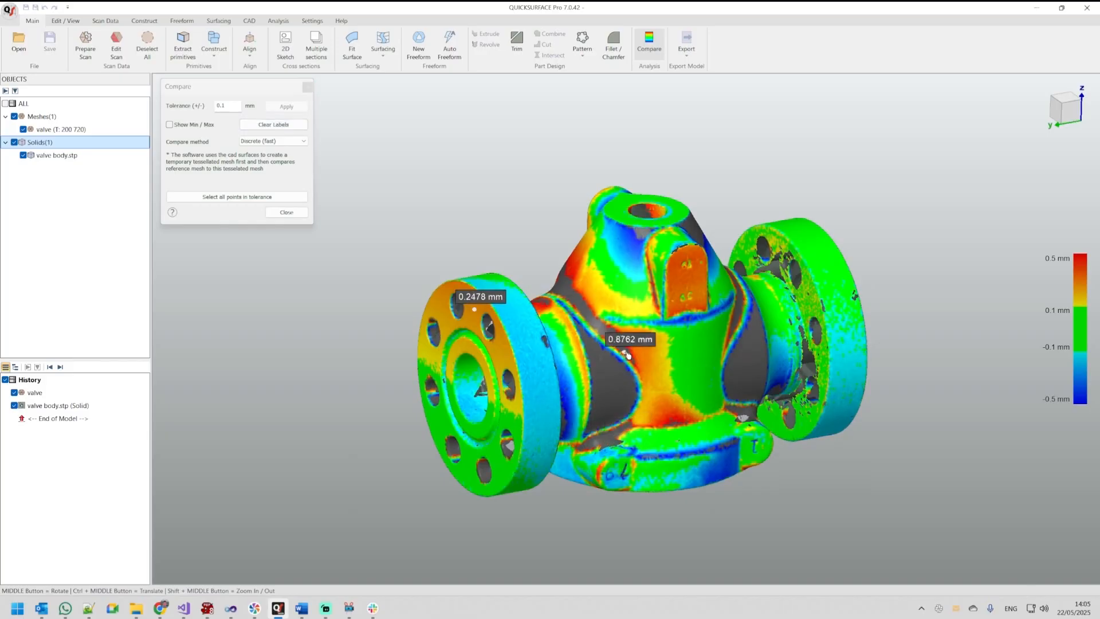
click(663, 413)
middle_drag(646, 453, 706, 471)
middle_drag(699, 476, 638, 476)
click(584, 376)
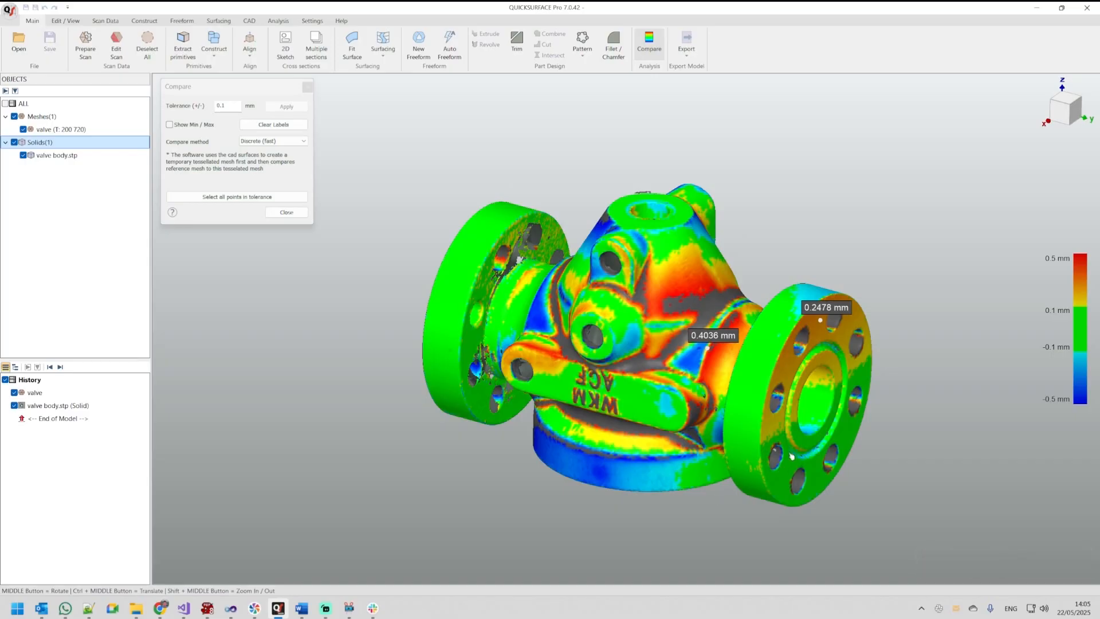
scroll(800, 430, up, 3)
middle_drag(778, 374, 844, 367)
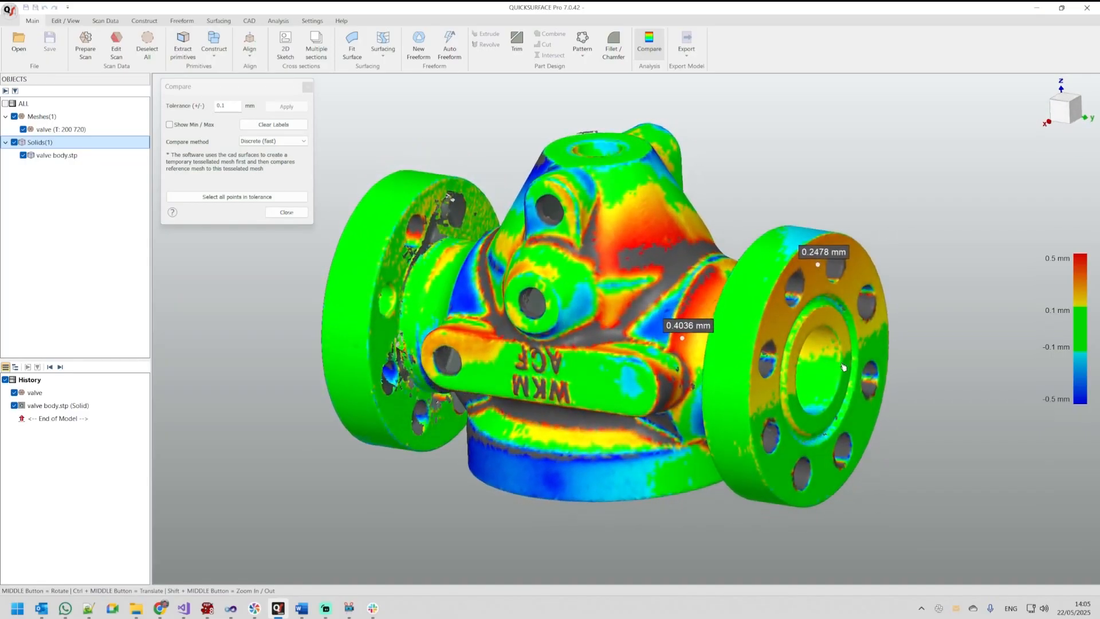
- Take a snapshot of the labelled comparison, switch to Word, and replace the picture in the document with it
click(274, 23)
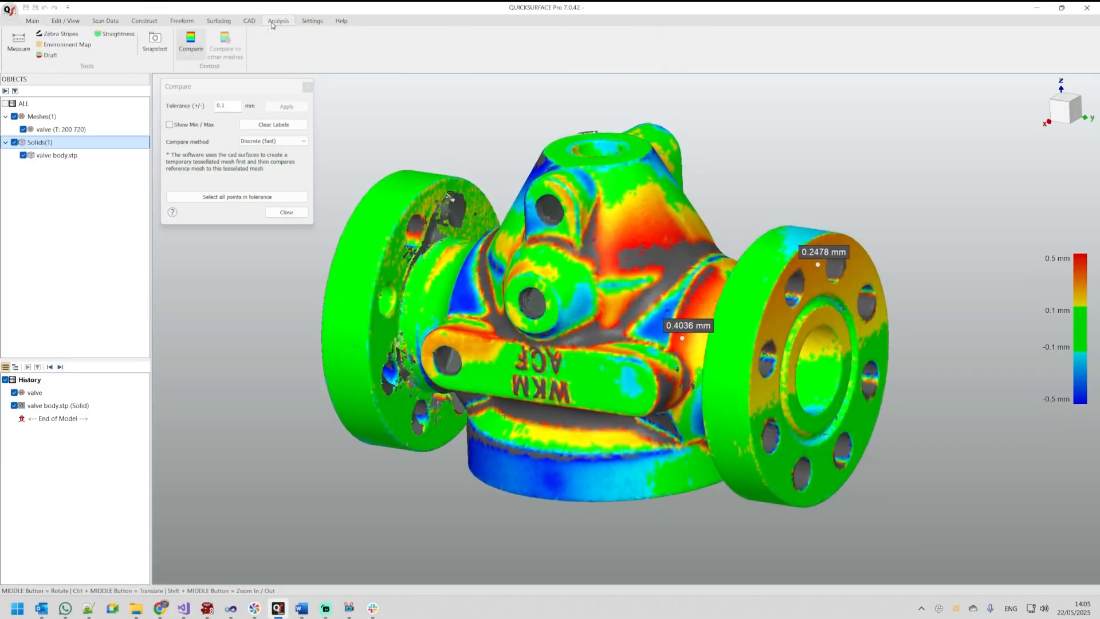
click(163, 45)
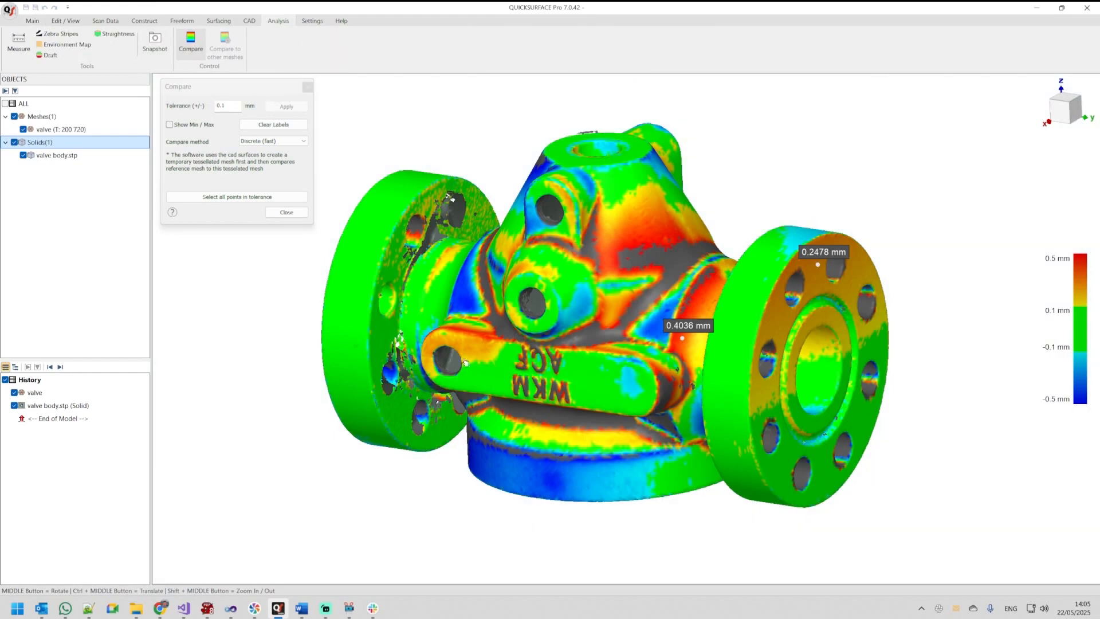
click(302, 608)
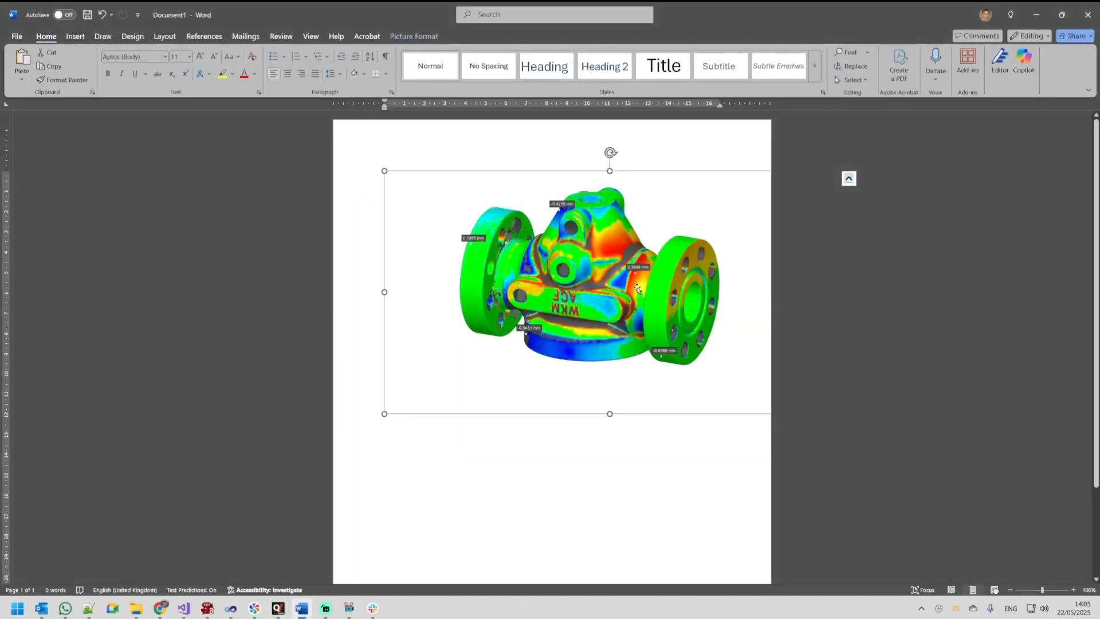
key(Delete)
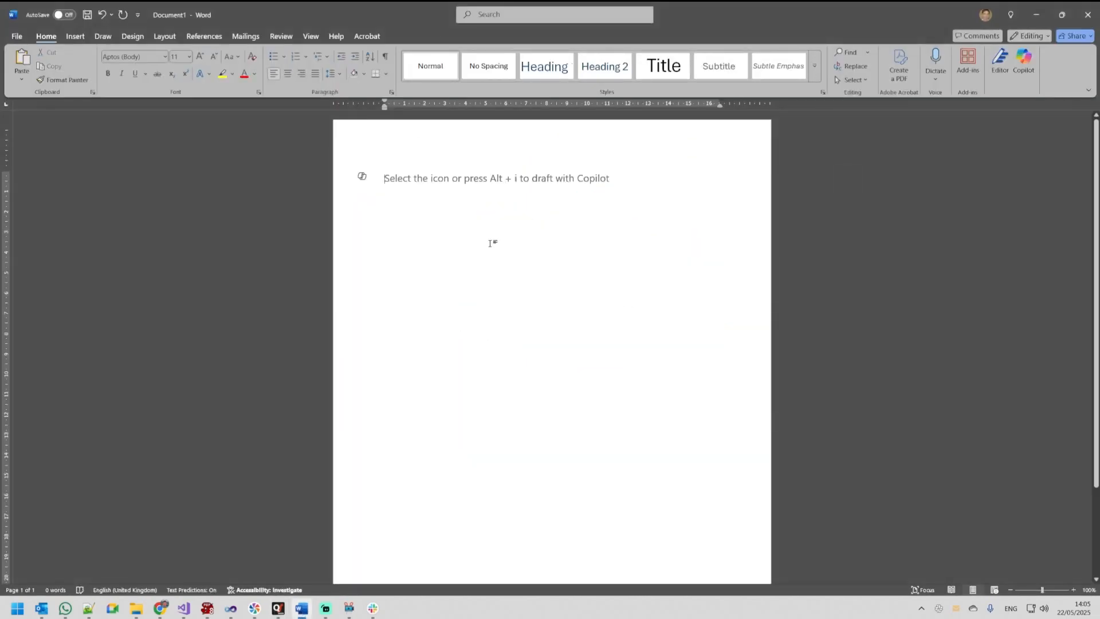
key(ctrl+v)
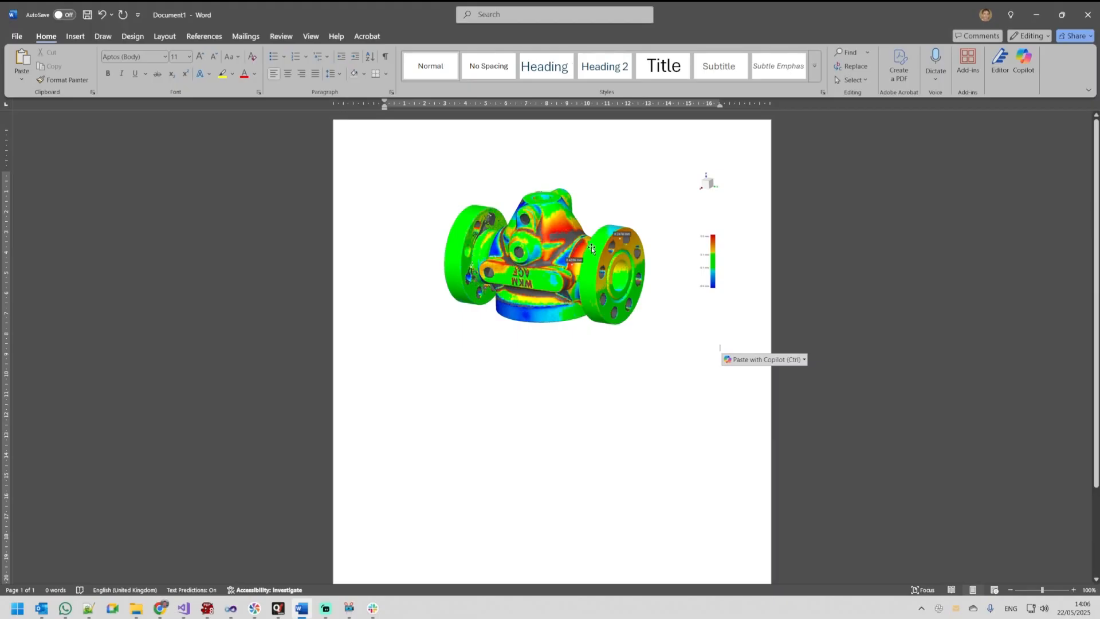
- Add the text "Report" on a new line below the pasted picture
key(Return)
text(lskj)
key(BackSpace)
key(BackSpace)
key(BackSpace)
text(Report)
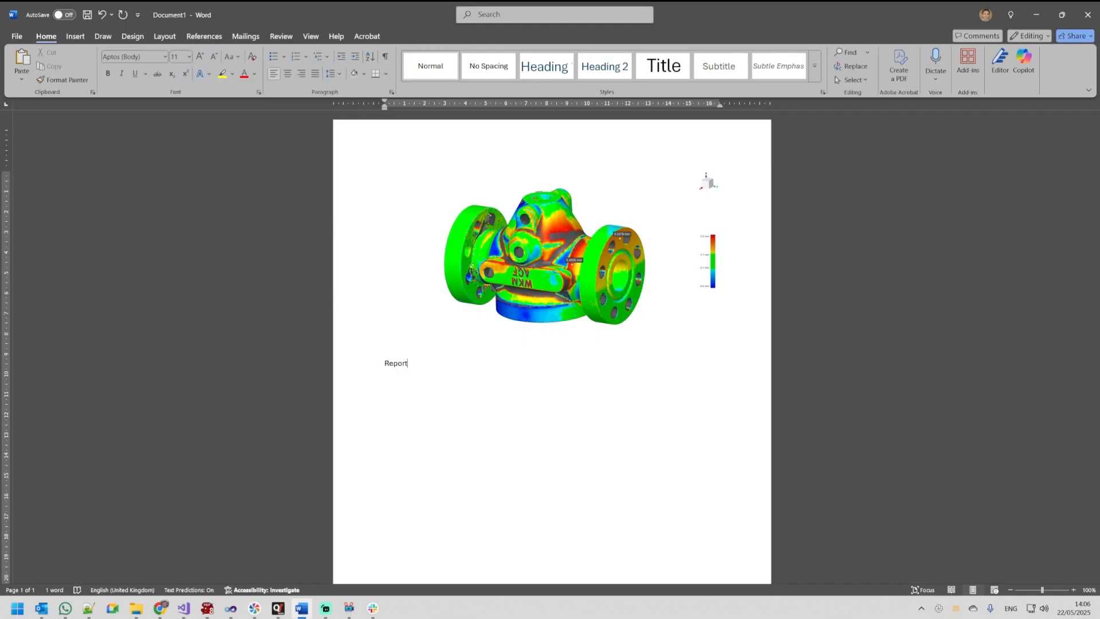
- Switch back to QUICKSURFACE and examine the deviations on the opposite side flange
click(278, 608)
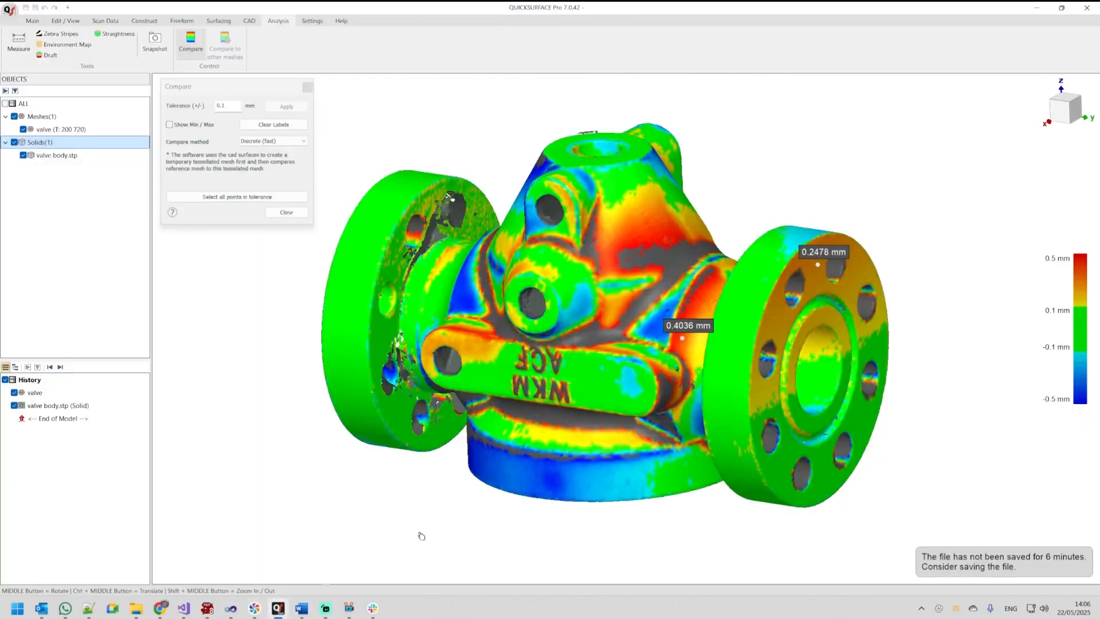
middle_drag(587, 428, 900, 421)
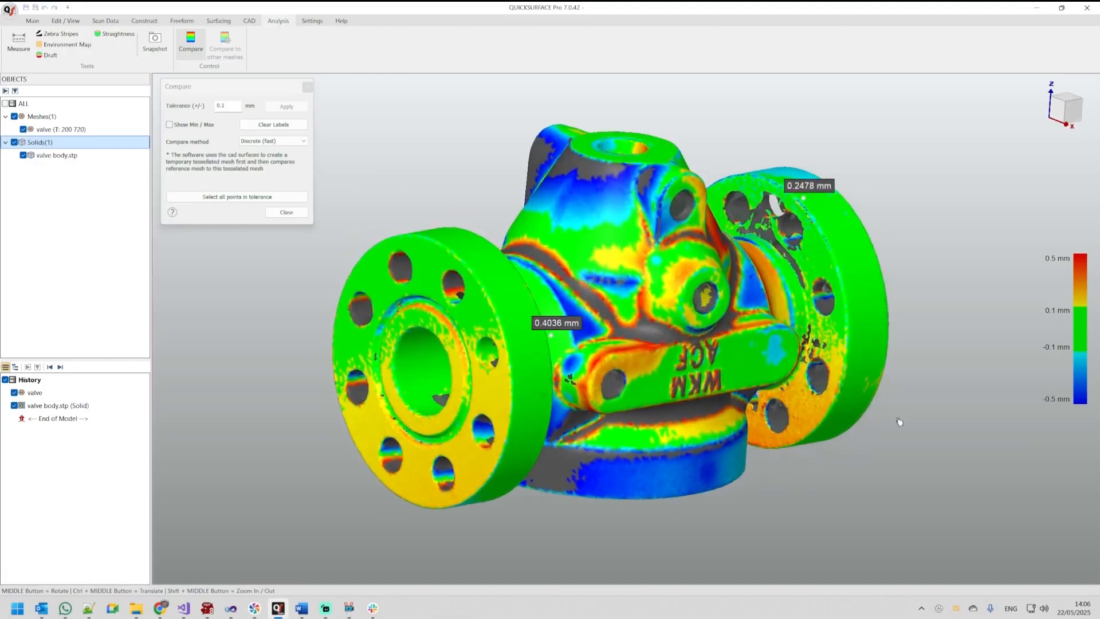